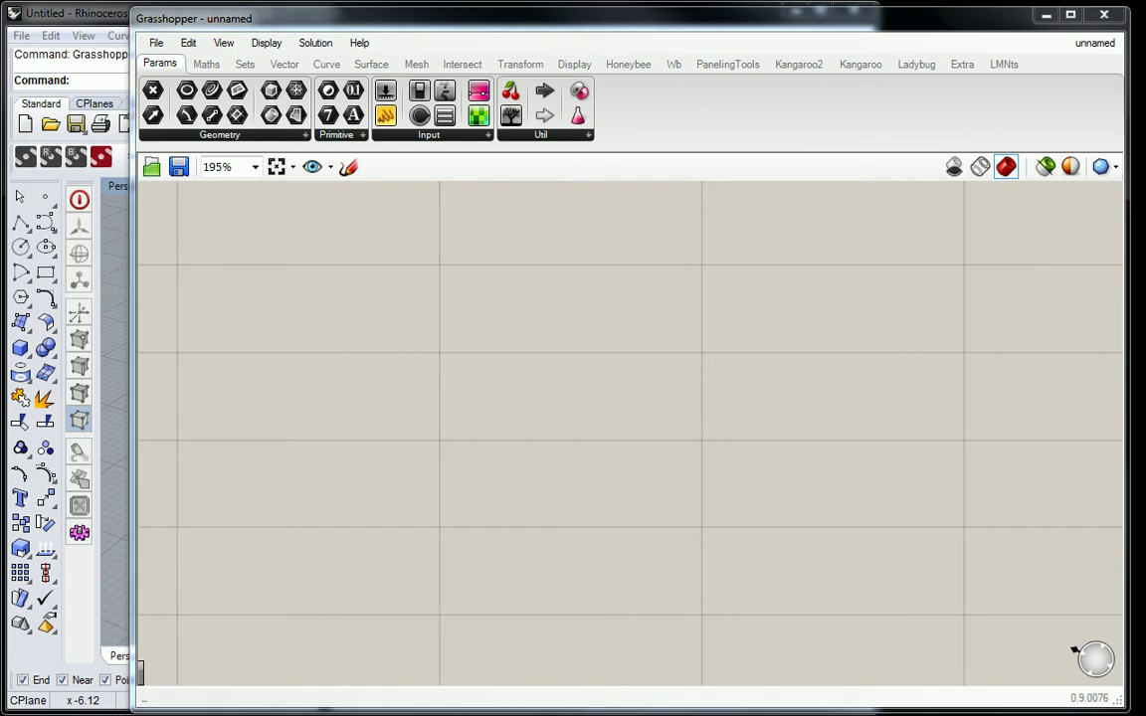
# - Examine the reference image Capture.PNG showing the finished circle-grid definition, and return to the empty Grasshopper canvas
pyautogui.hotkey('alt', 'Tab')
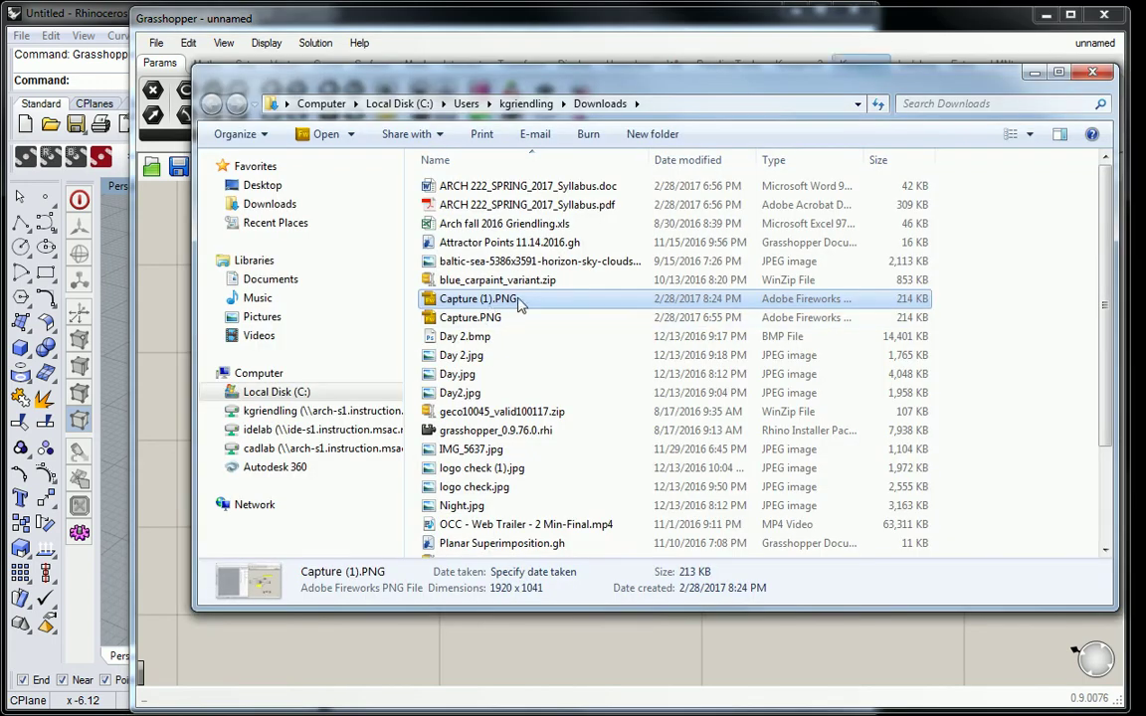
pyautogui.hotkey('alt', 'Tab')
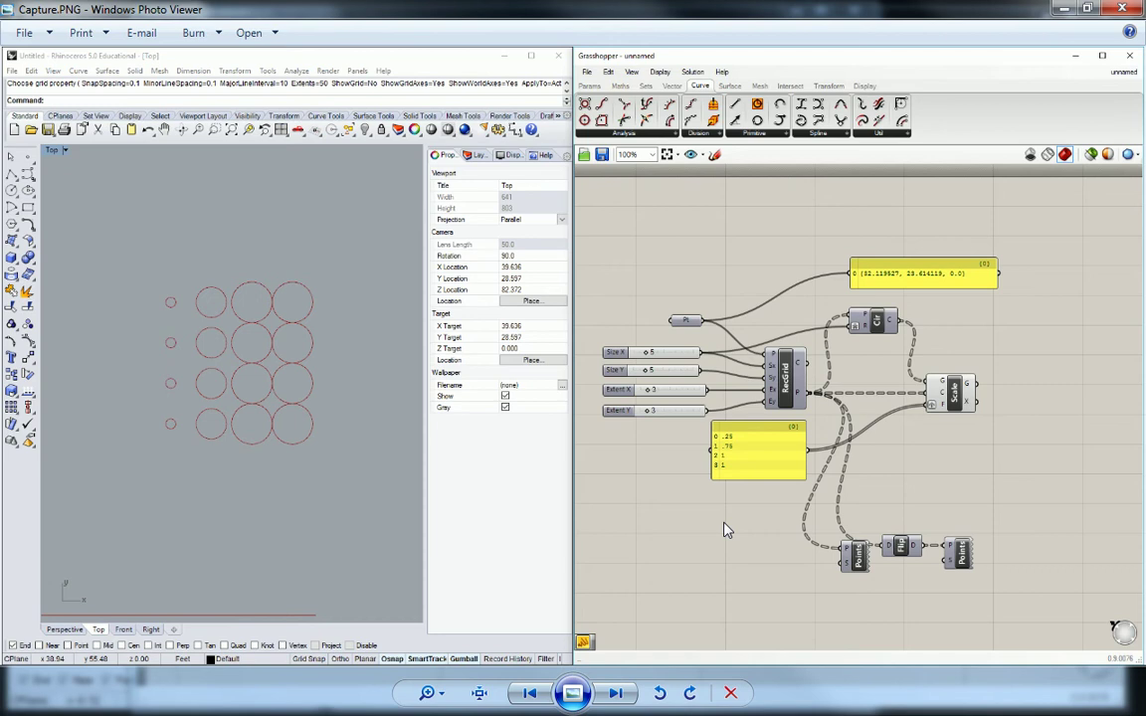
pyautogui.hotkey('alt', 'Tab')
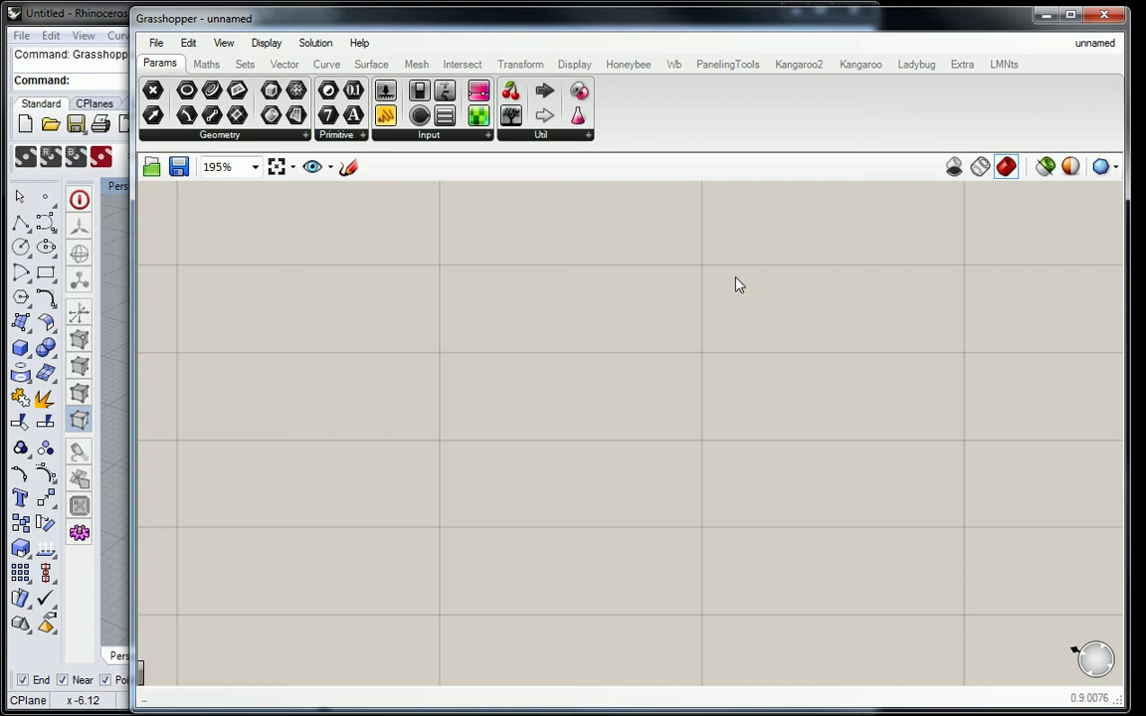
# - Place a Rectangular grid component in the middle of the Grasshopper canvas
pyautogui.click(284, 65)
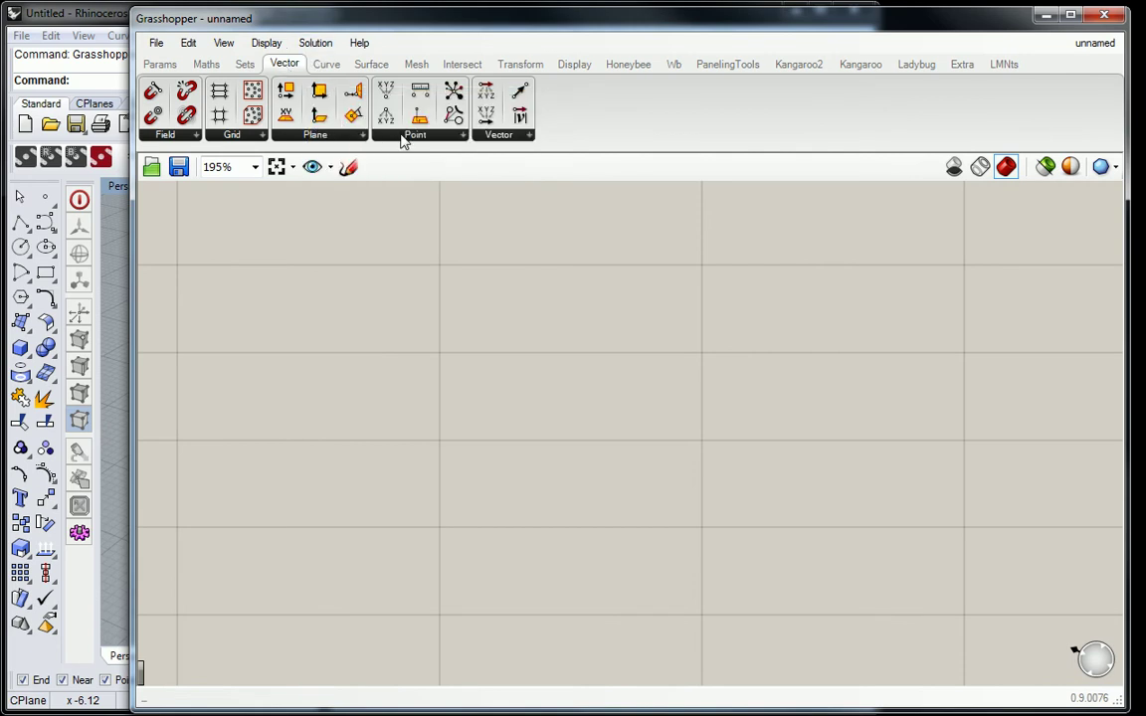
pyautogui.click(246, 140)
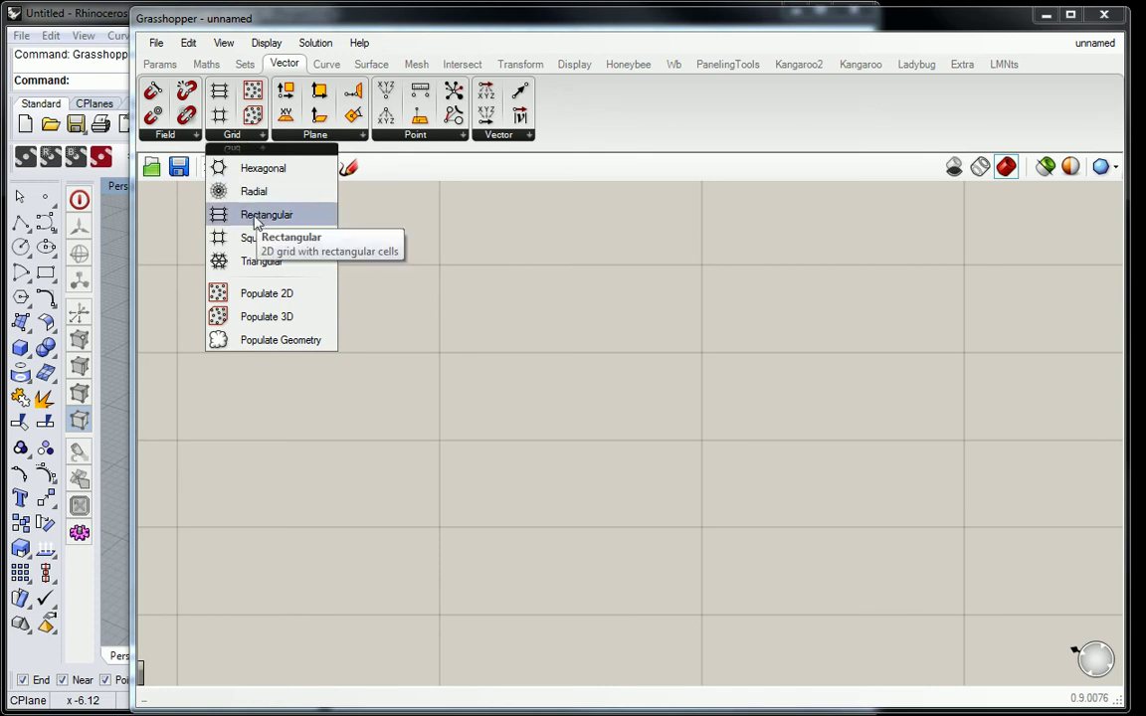
pyautogui.moveTo(255, 220); pyautogui.dragTo(295, 248)
pyautogui.moveTo(437, 369); pyautogui.dragTo(608, 410)
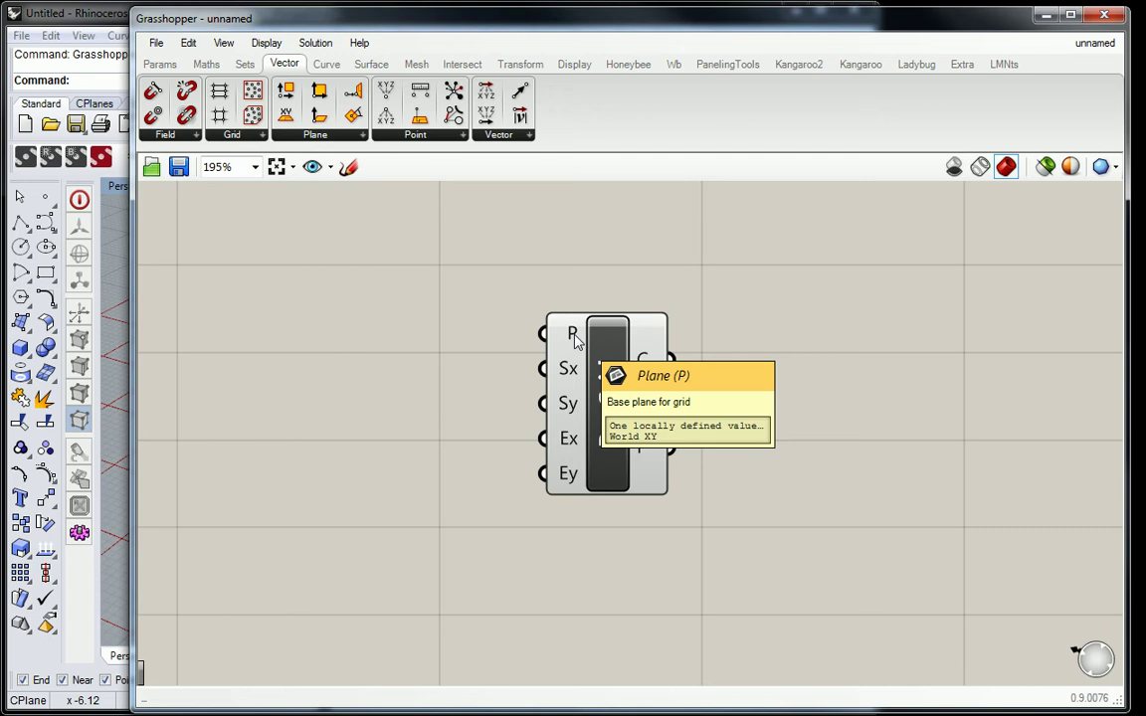
# - Delete the rectangular grid component and restore it by undoing the deletion
pyautogui.click(649, 329)
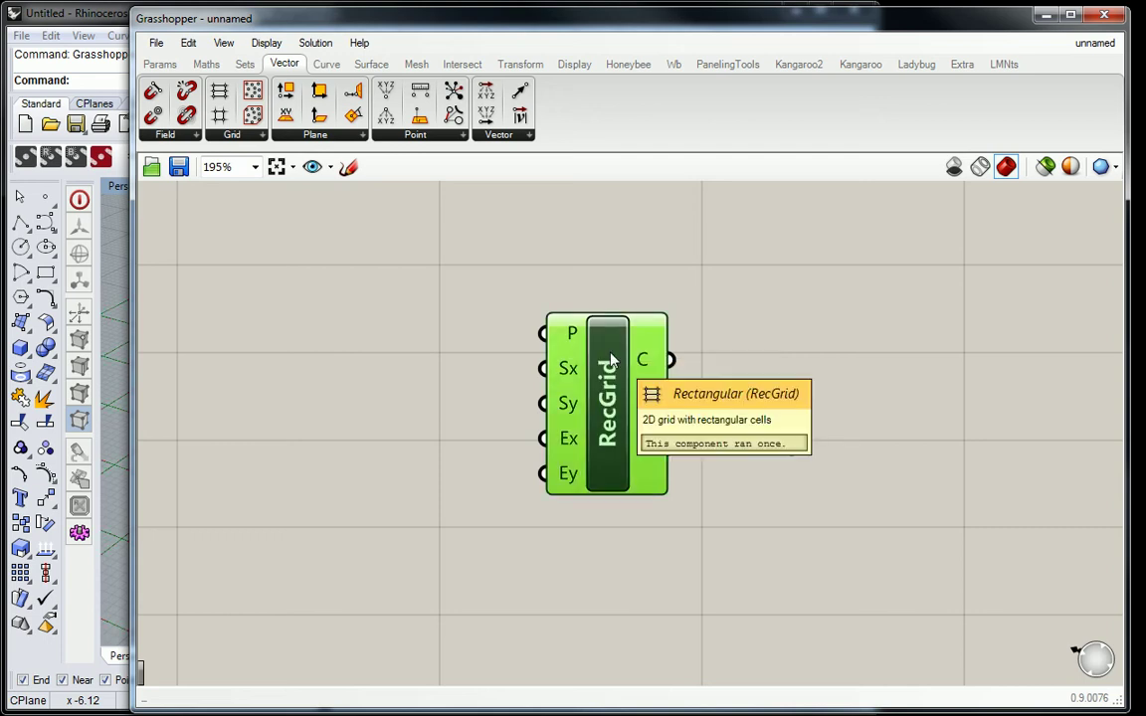
pyautogui.press('Delete')
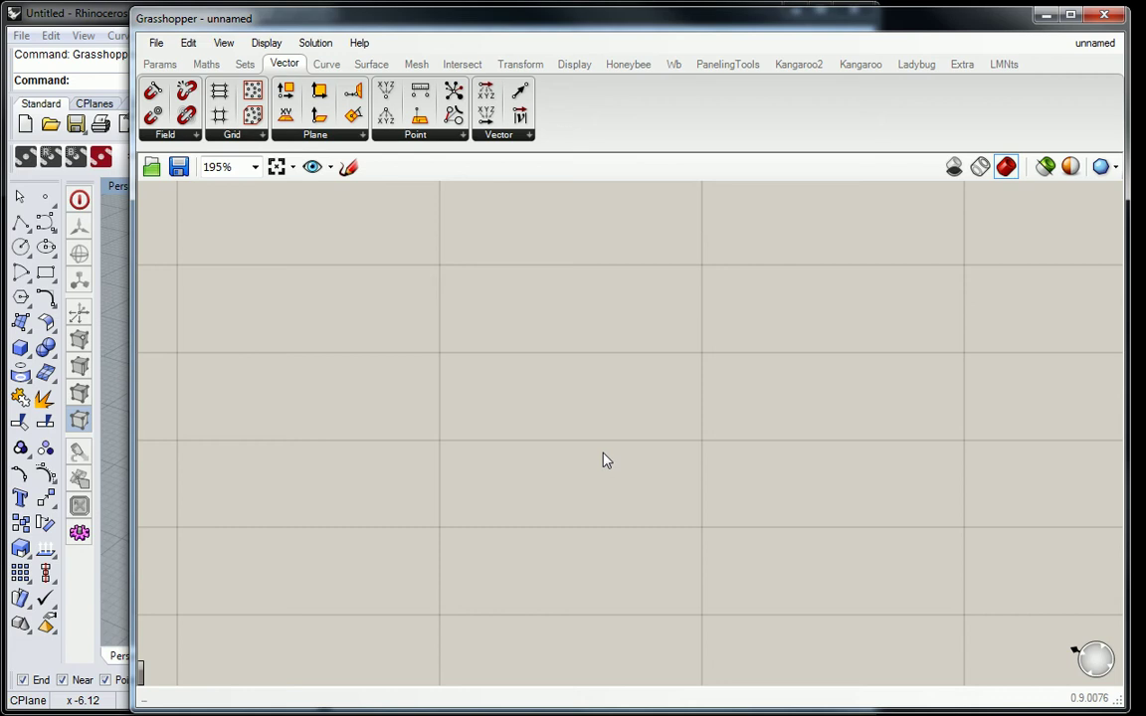
pyautogui.click(670, 386)
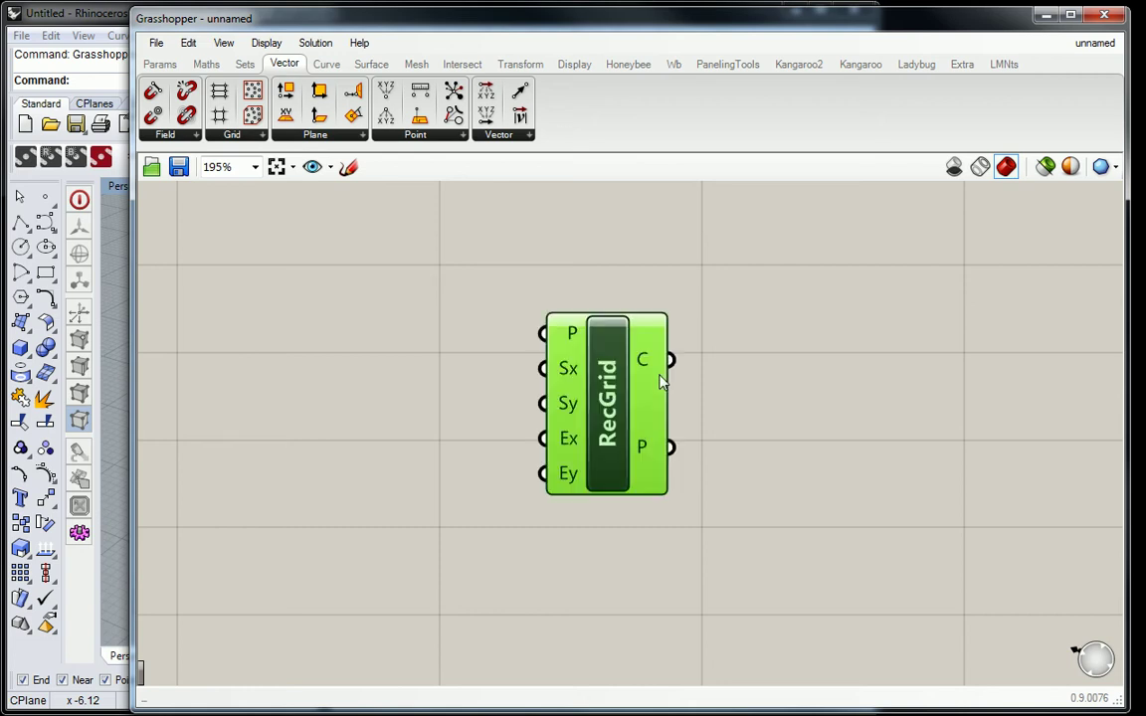
pyautogui.click(780, 376)
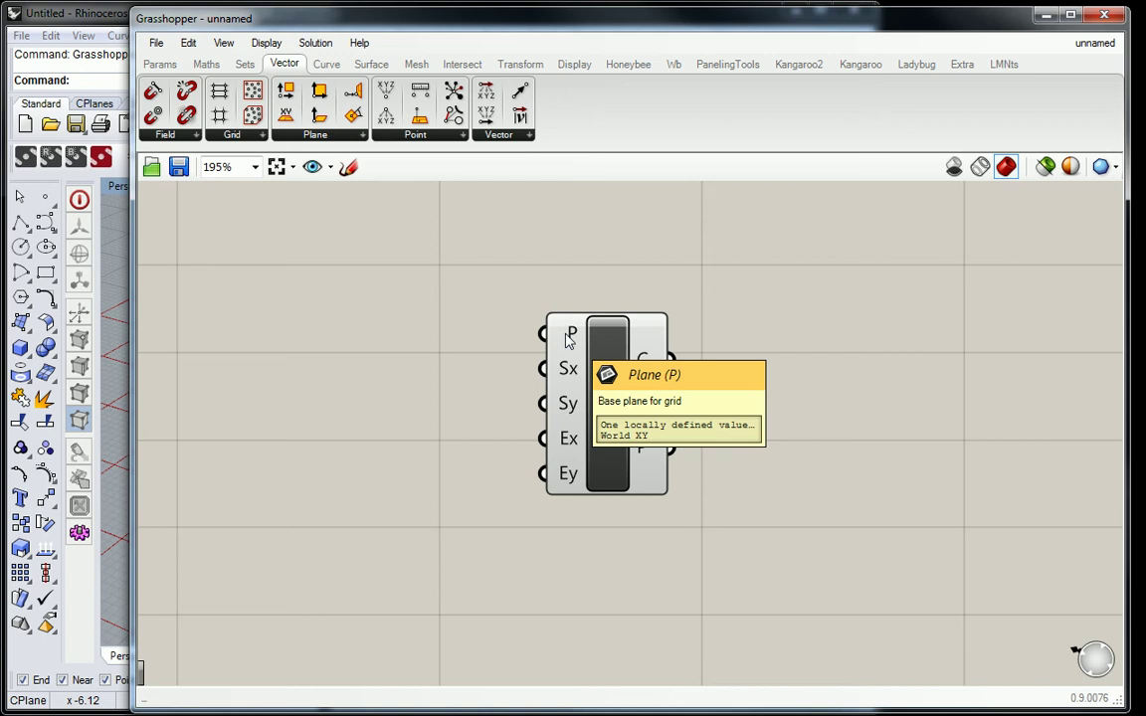
# - Narrow the Grasshopper window so the Rhino viewports show beside it, and maximize the Top viewport
pyautogui.moveTo(121, 304); pyautogui.dragTo(570, 313)
pyautogui.scroll(-5, 320, 248)
pyautogui.moveTo(327, 248); pyautogui.dragTo(356, 286, button='right')
pyautogui.scroll(-3, 348, 274)
pyautogui.doubleClick(135, 186)
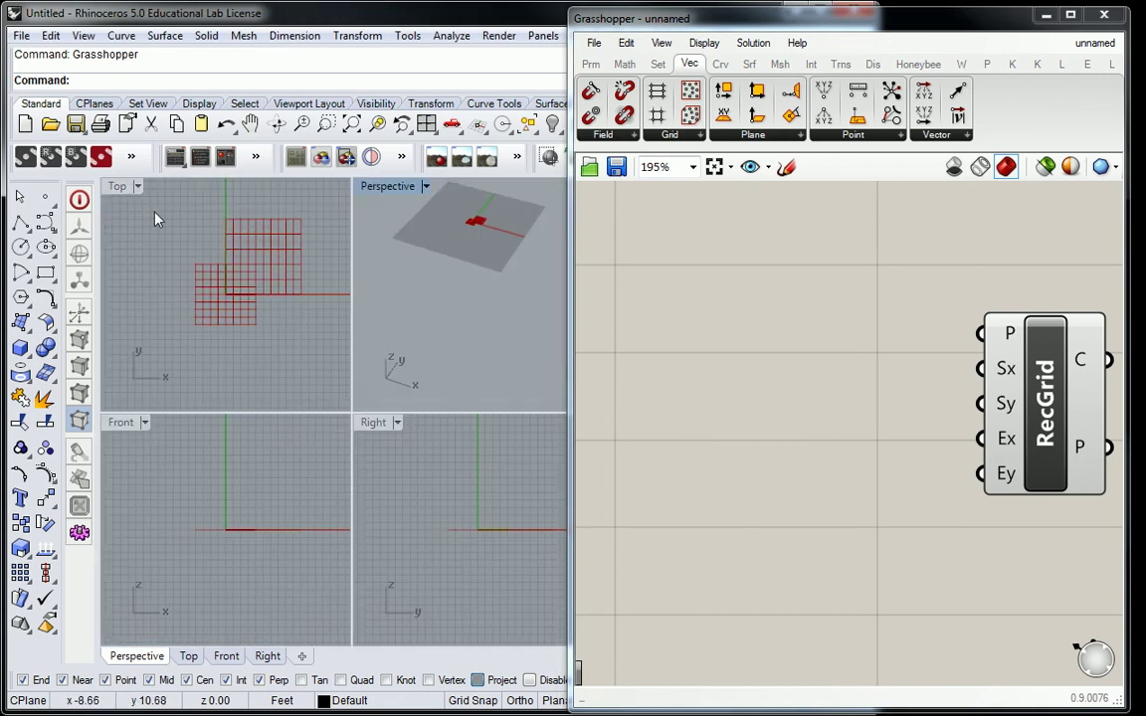
pyautogui.doubleClick(122, 186)
# - Turn off the construction grid in the Top viewport by setting ShowGrid to No
pyautogui.scroll(-6, 368, 323)
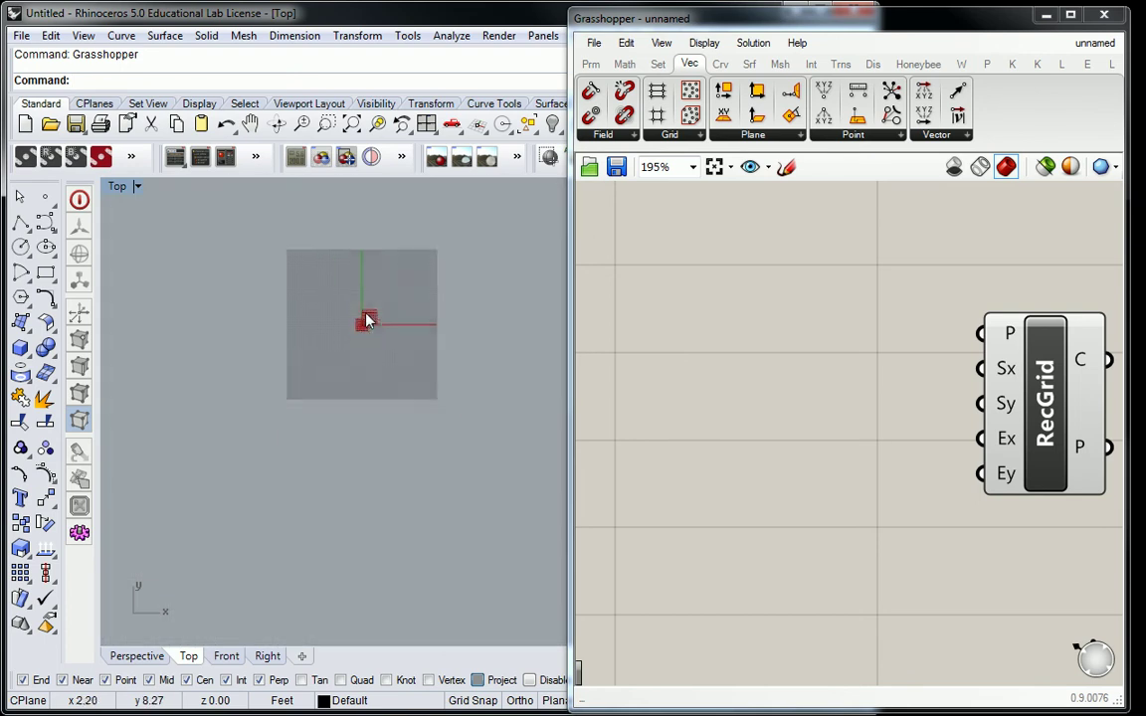
pyautogui.scroll(2, 396, 301)
pyautogui.write('Grid')
pyautogui.press('Return')
pyautogui.write('g')
pyautogui.press('Return')
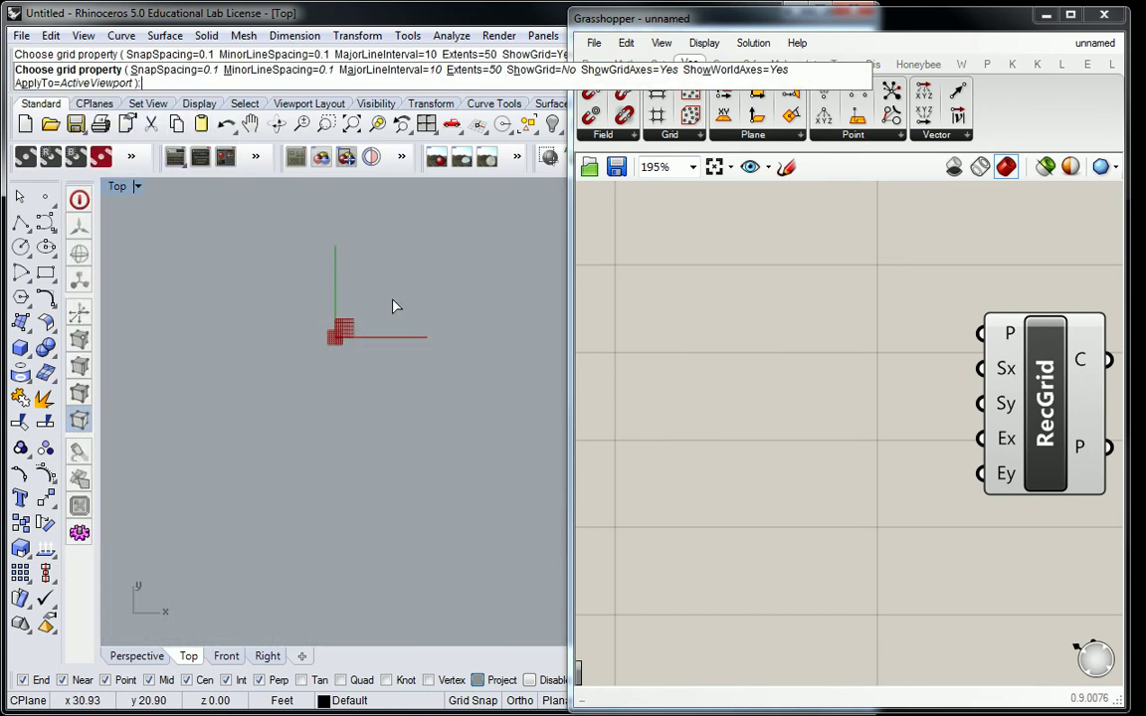
pyautogui.press('Return')
# - Examine the rectangular grid preview around the origin alongside the RecGrid component's size and extent inputs
pyautogui.scroll(3, 443, 295)
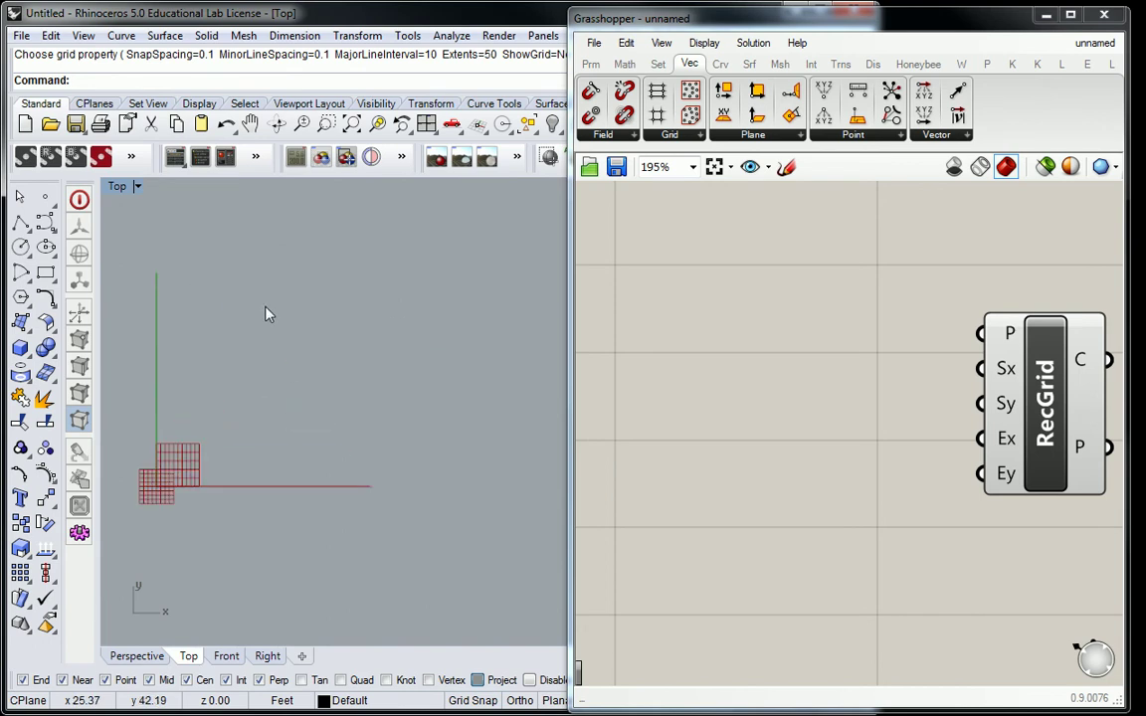
pyautogui.moveTo(263, 321); pyautogui.dragTo(319, 341, button='right')
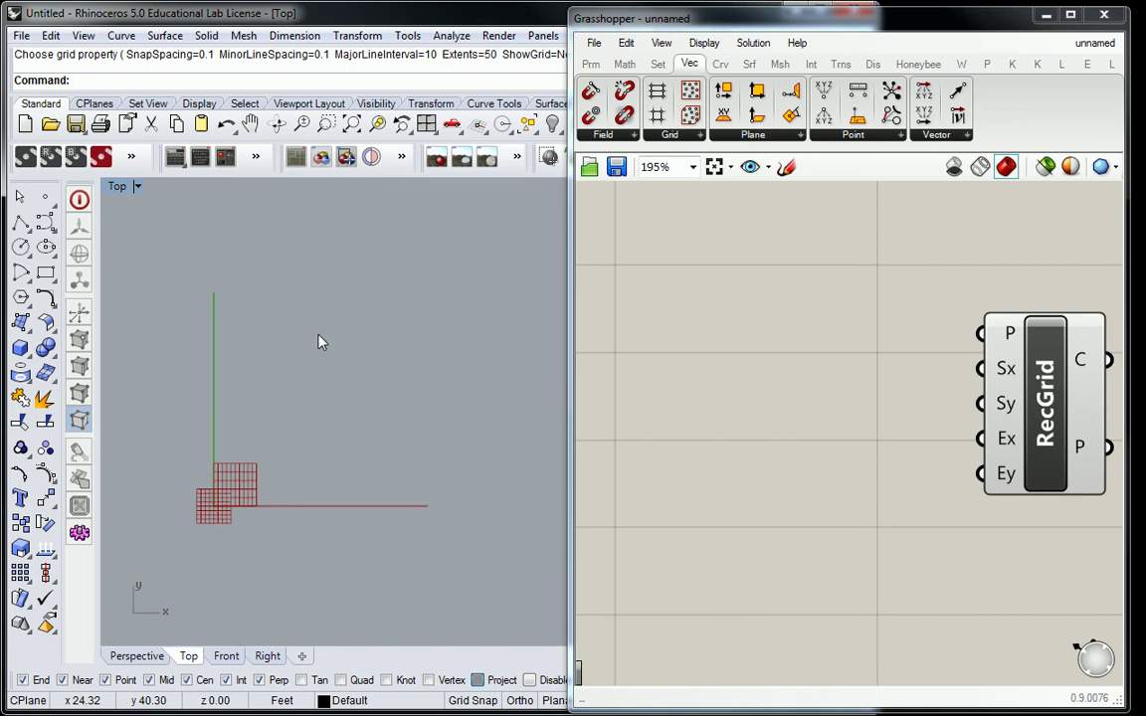
pyautogui.scroll(5, 201, 524)
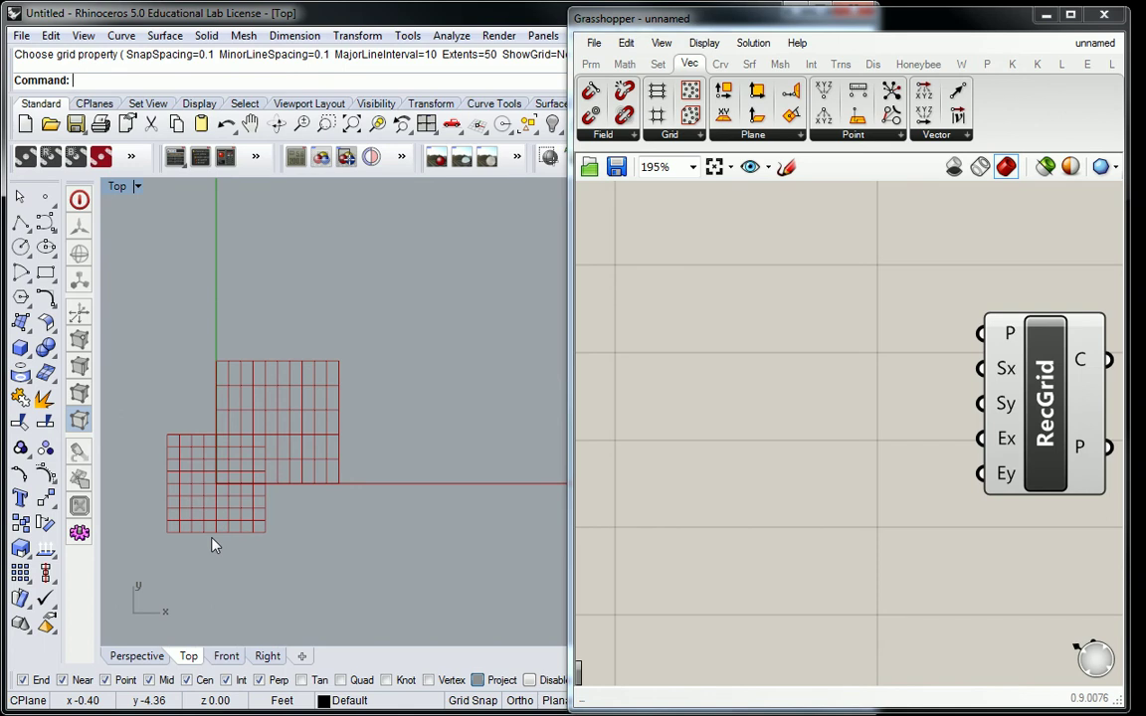
pyautogui.moveTo(1017, 341); pyautogui.dragTo(897, 362, button='right')
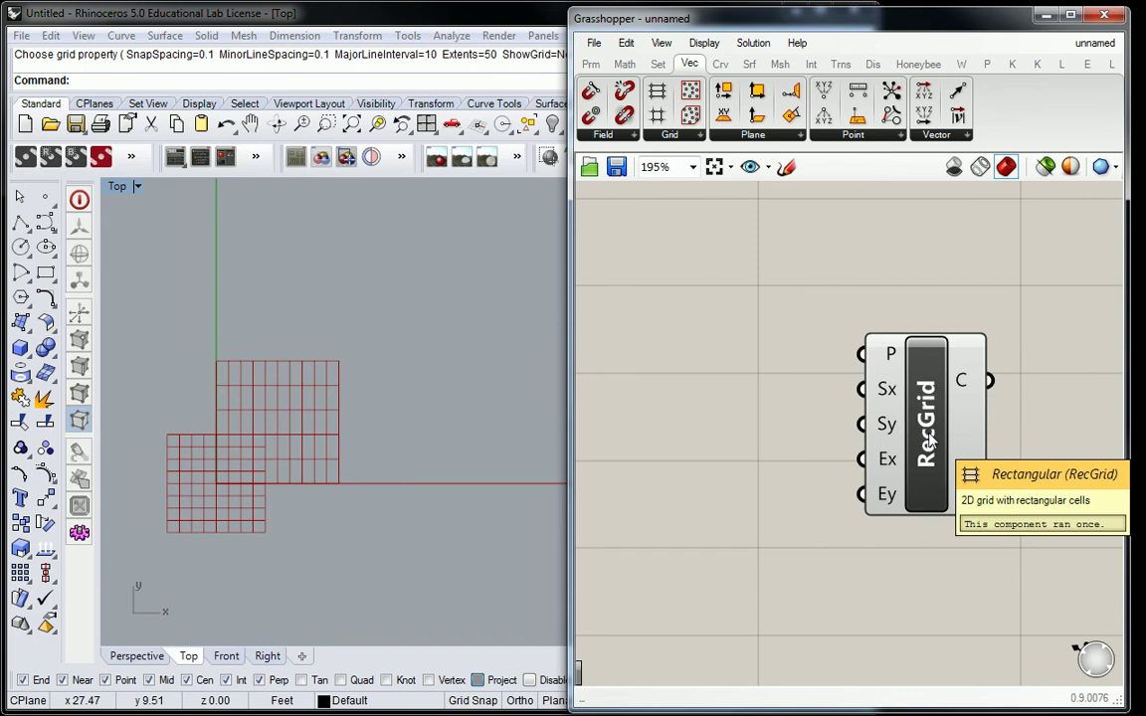
pyautogui.moveTo(847, 448); pyautogui.dragTo(778, 454, button='right')
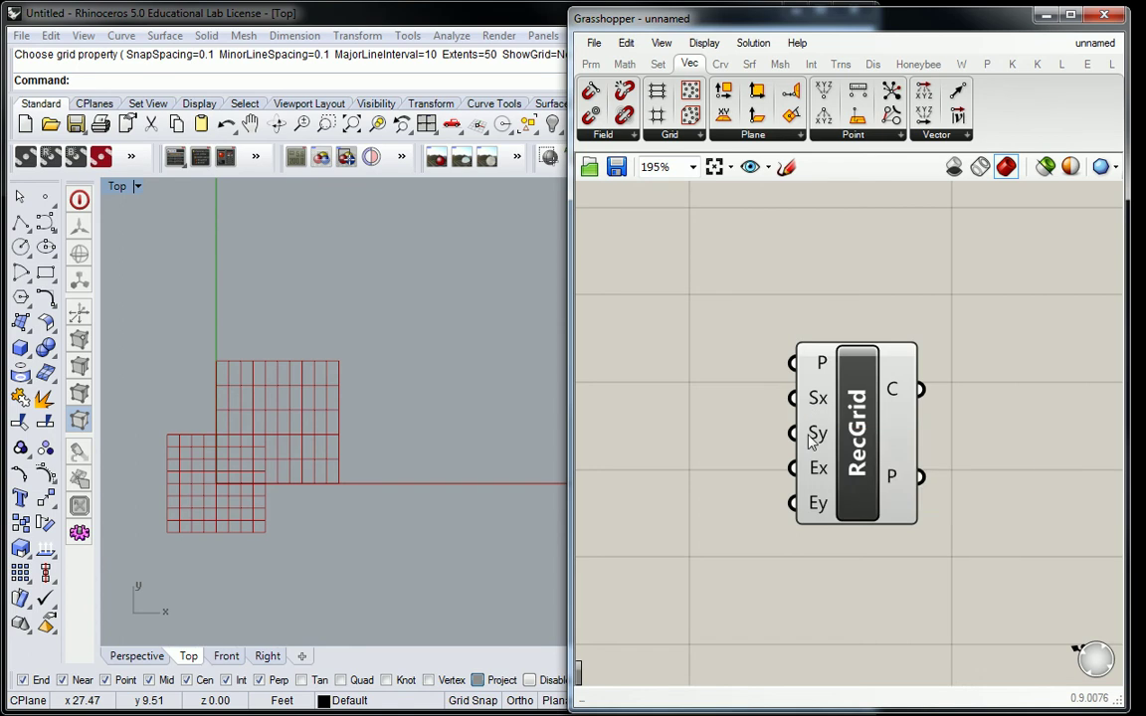
pyautogui.moveTo(811, 440)
pyautogui.moveTo(816, 472)
pyautogui.moveTo(816, 509)
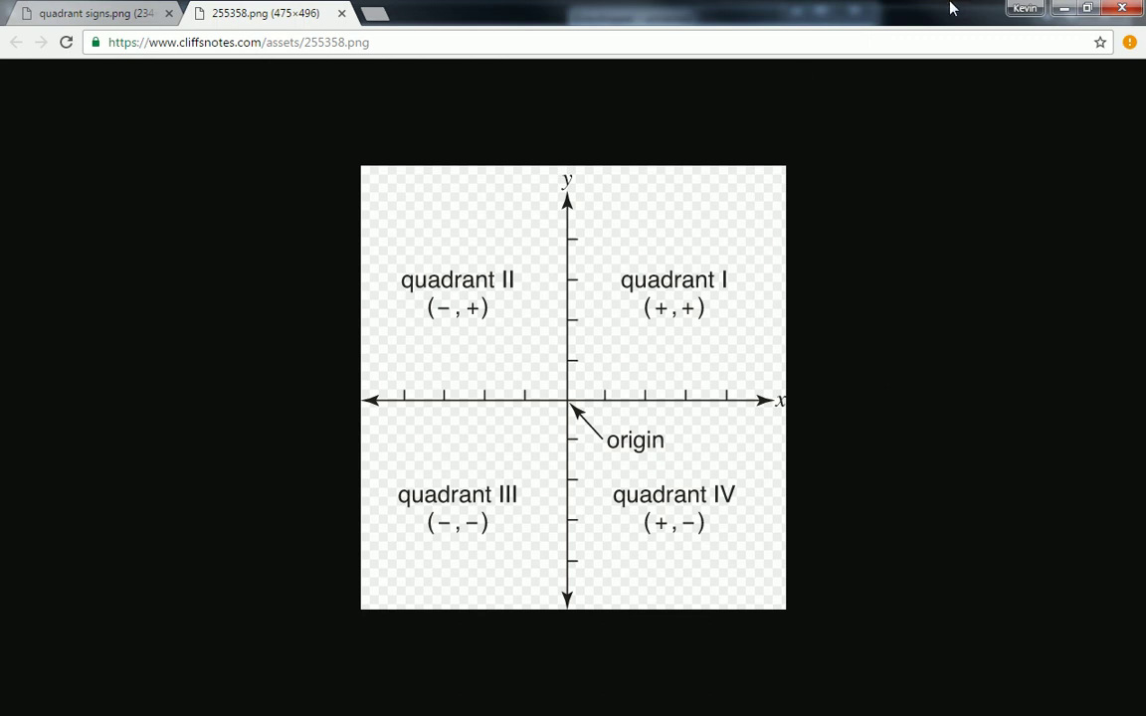
# - Minimize the quadrant diagram in the browser and compare RecGrid's default cell sizes and X and Y extents with the preview
pyautogui.click(1063, 8)
pyautogui.moveTo(393, 332); pyautogui.dragTo(453, 278, button='right')
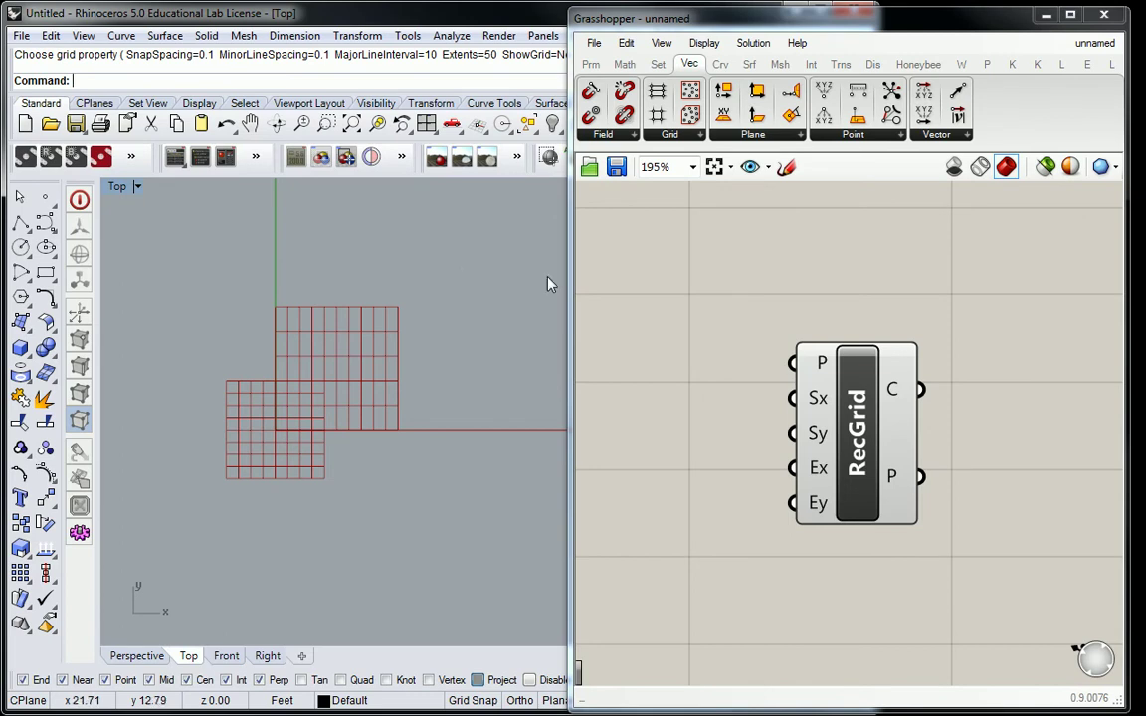
pyautogui.moveTo(821, 403)
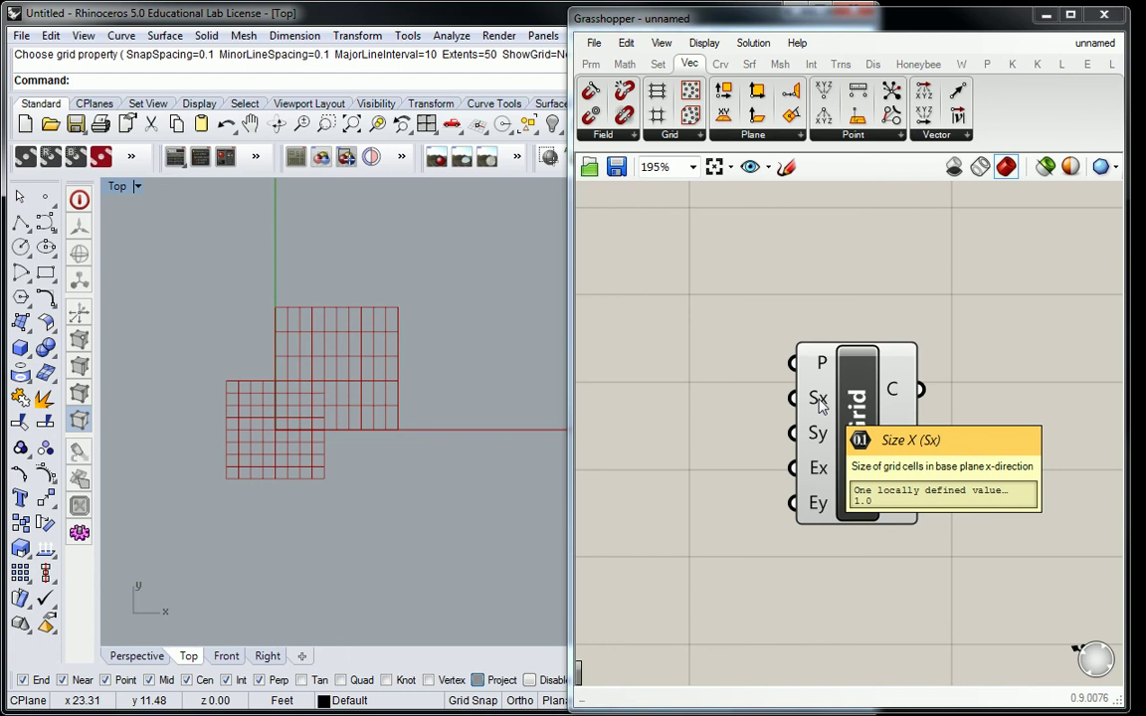
pyautogui.moveTo(815, 446)
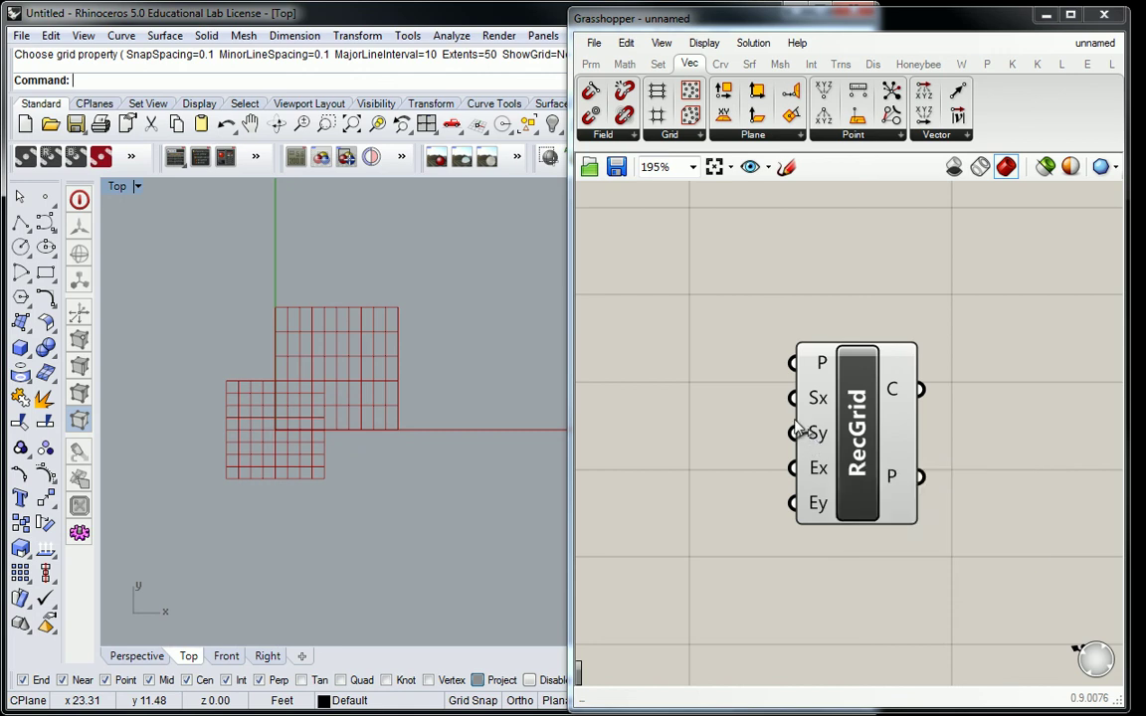
pyautogui.scroll(5, 277, 358)
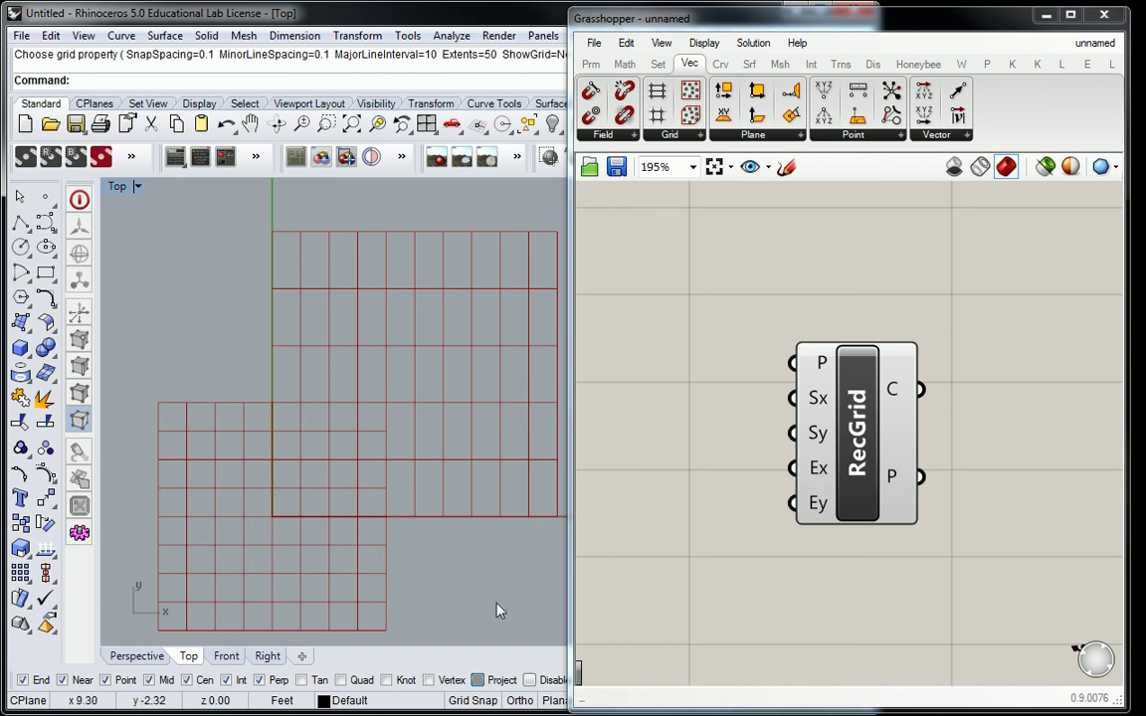
pyautogui.press('Right')
pyautogui.press('Right')
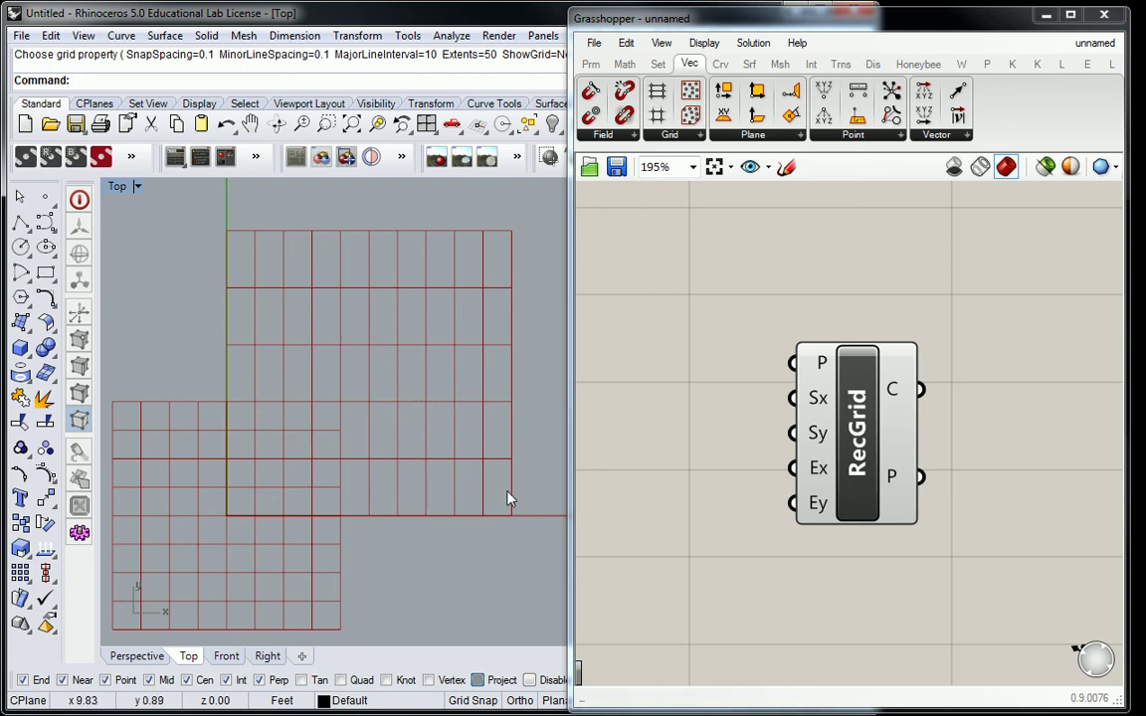
pyautogui.moveTo(819, 476)
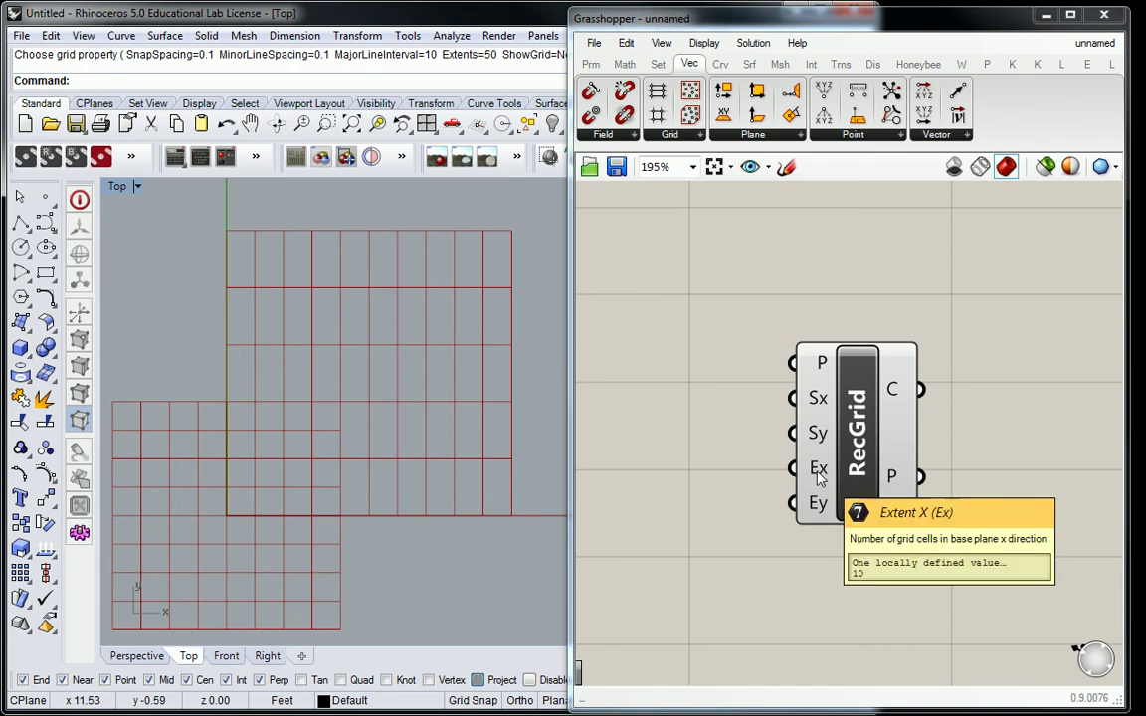
pyautogui.moveTo(814, 520)
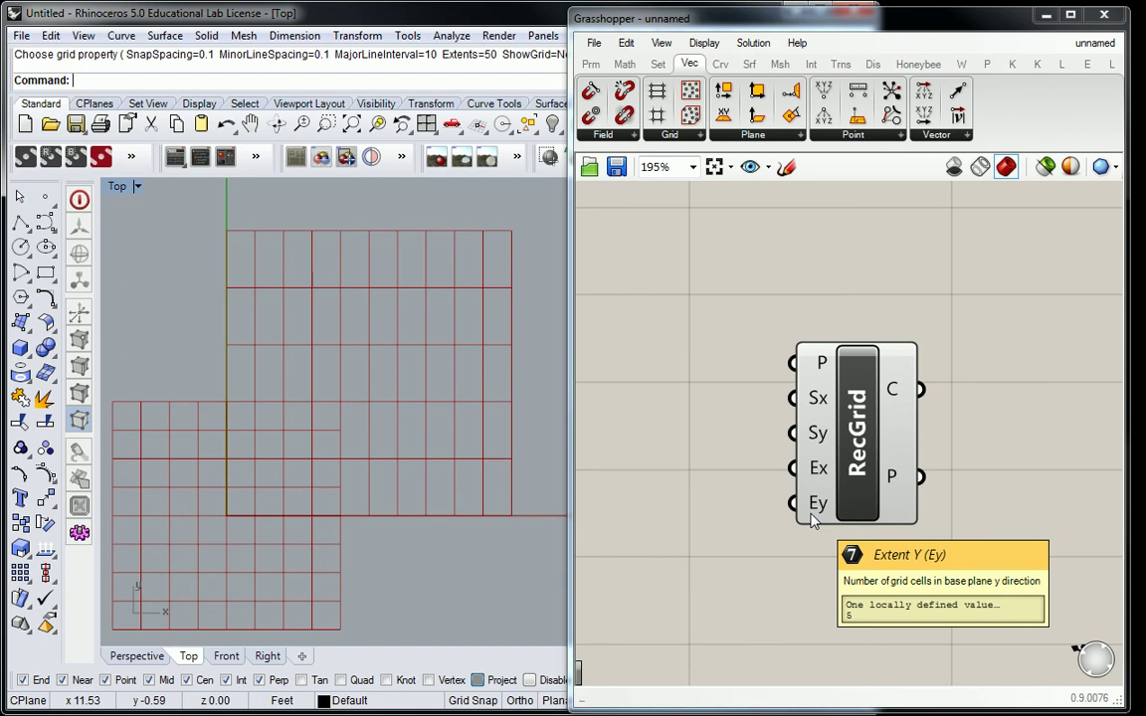
# - Draw a point in the Top viewport, in the positive XY quadrant beyond the grid preview
pyautogui.moveTo(738, 287); pyautogui.dragTo(864, 232, button='right')
pyautogui.scroll(-5, 200, 329)
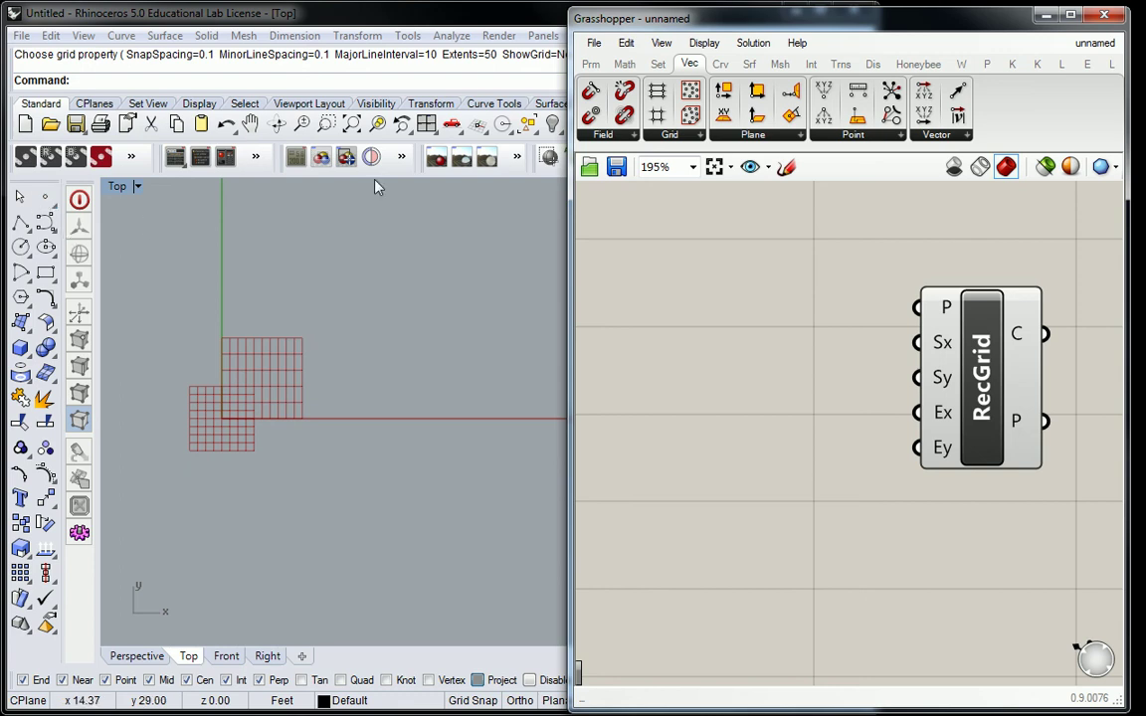
pyautogui.click(45, 196)
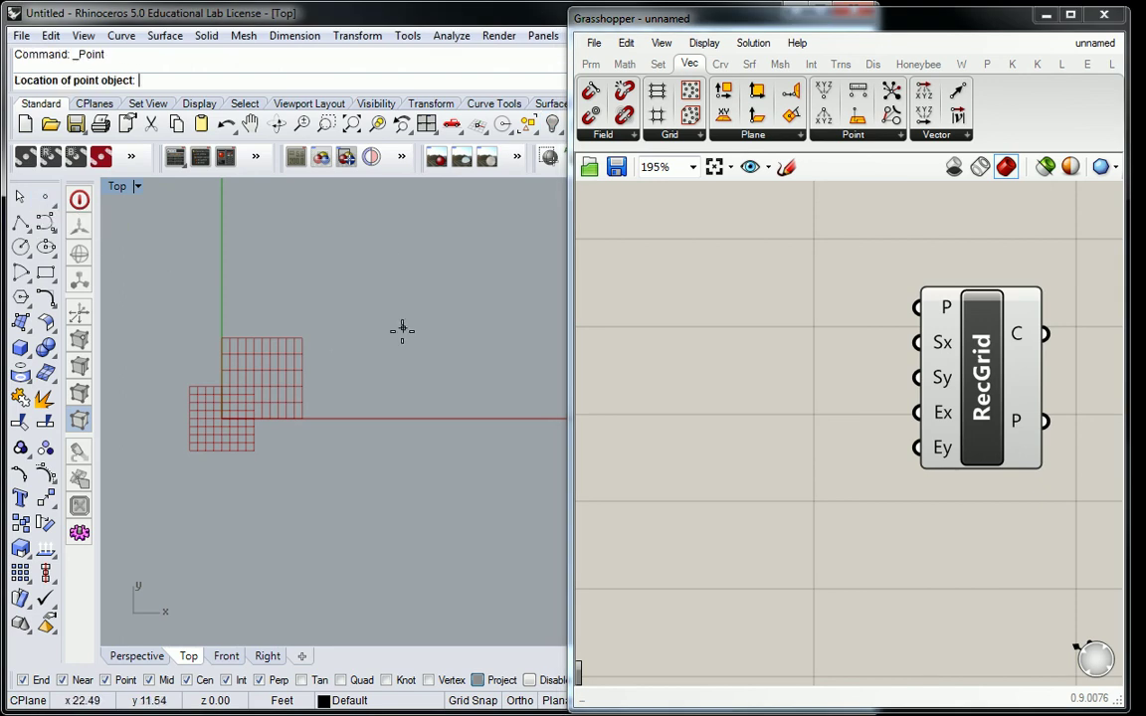
pyautogui.click(396, 265)
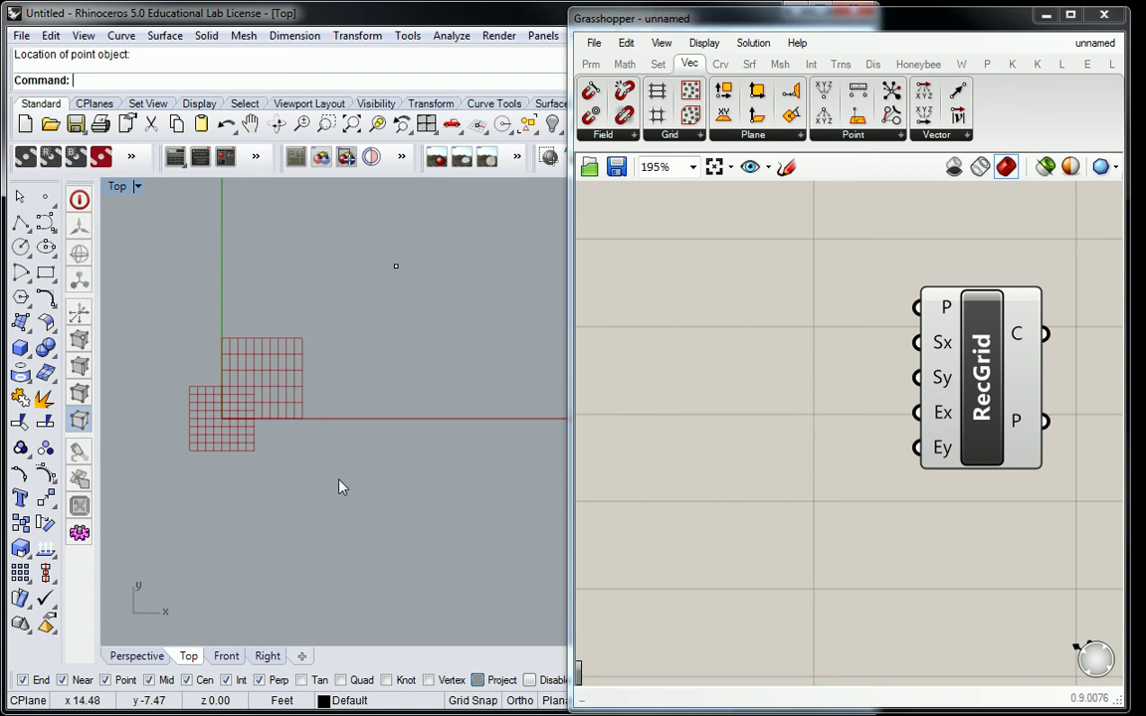
# - Add a Point parameter beside RecGrid in Grasshopper and set it to reference the point drawn in Rhino
pyautogui.click(590, 65)
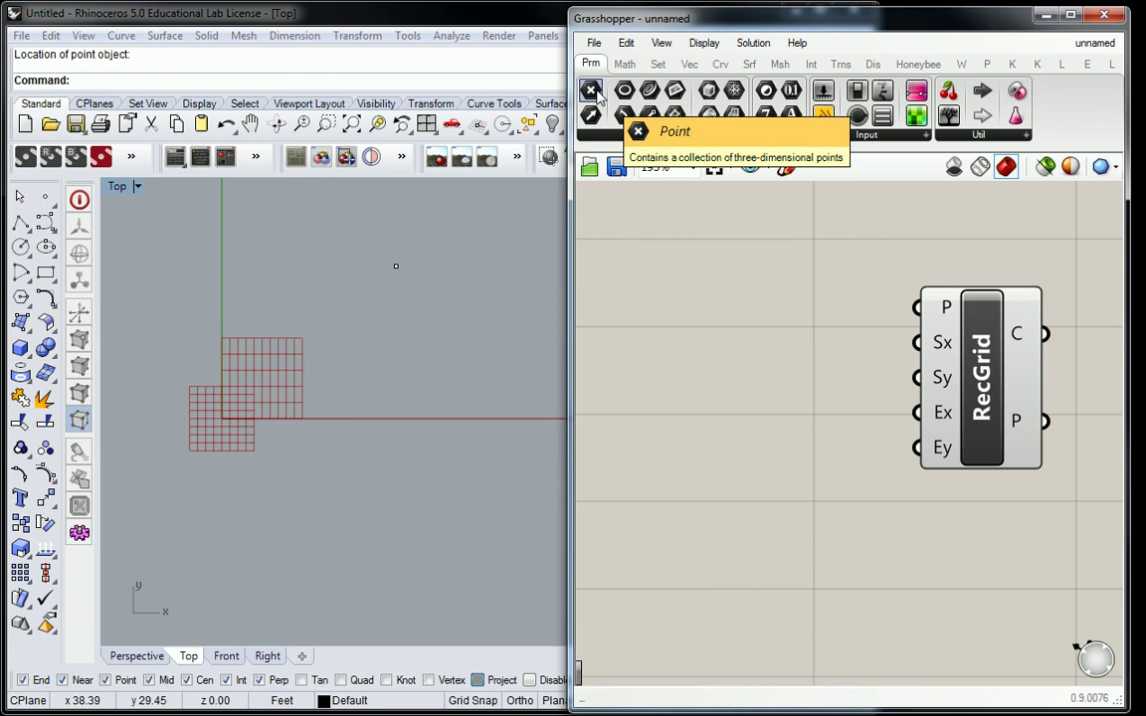
pyautogui.moveTo(595, 92); pyautogui.dragTo(784, 296)
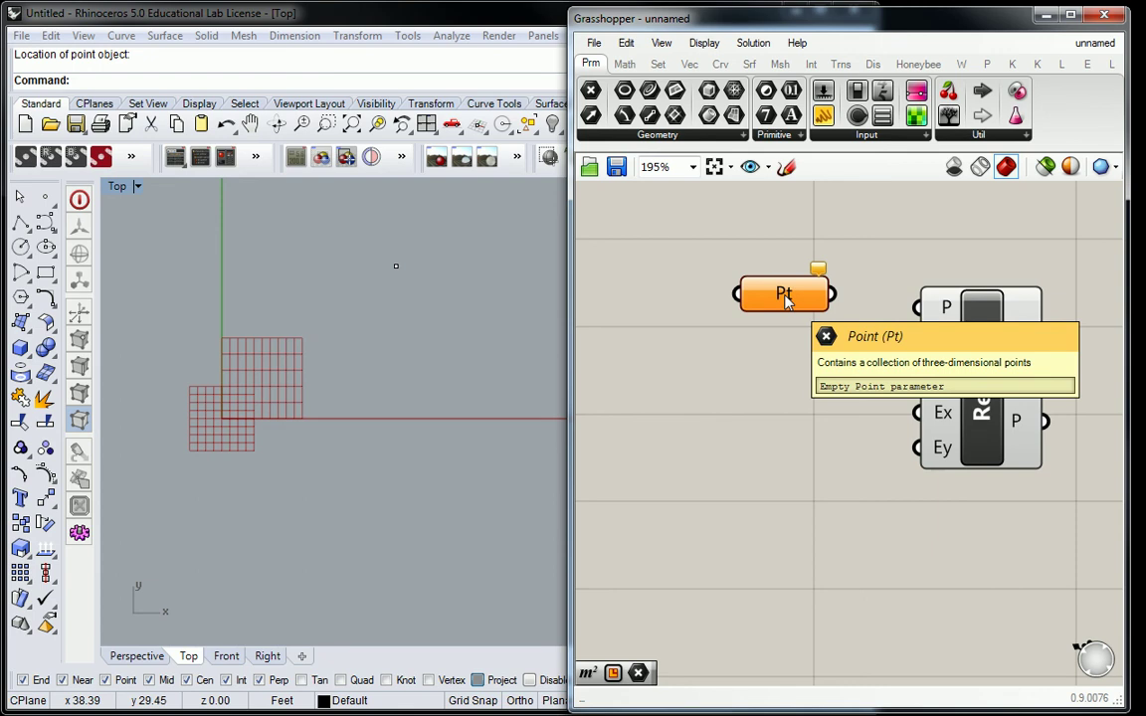
pyautogui.moveTo(817, 274)
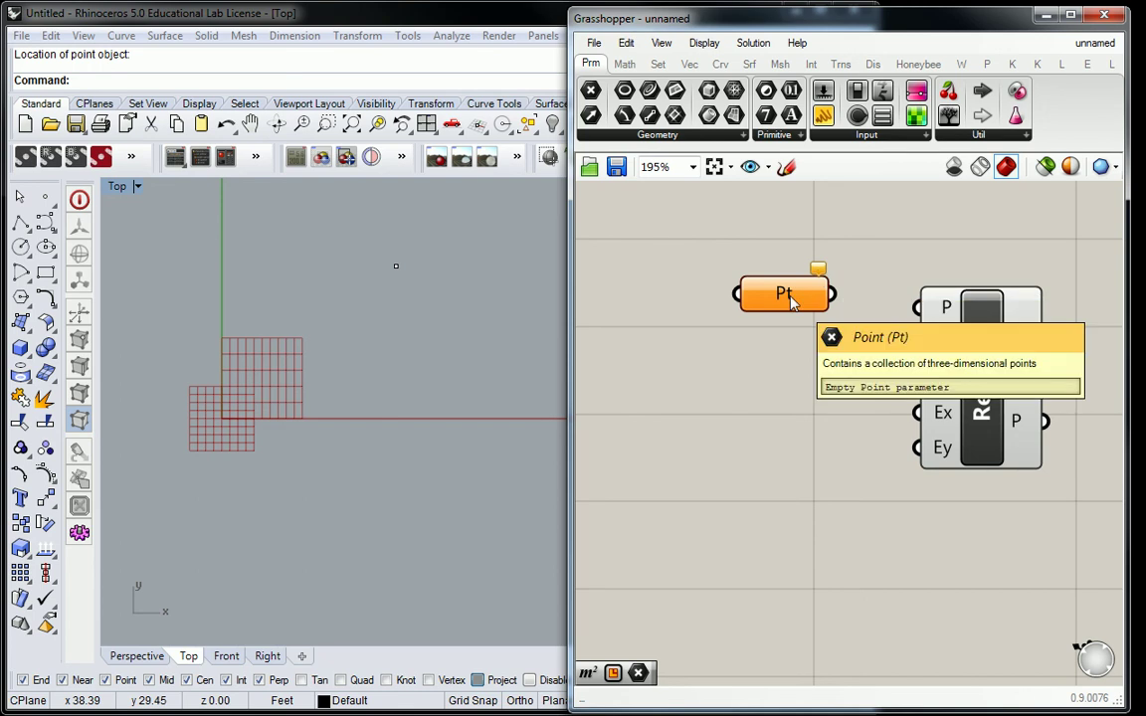
pyautogui.rightClick(790, 291)
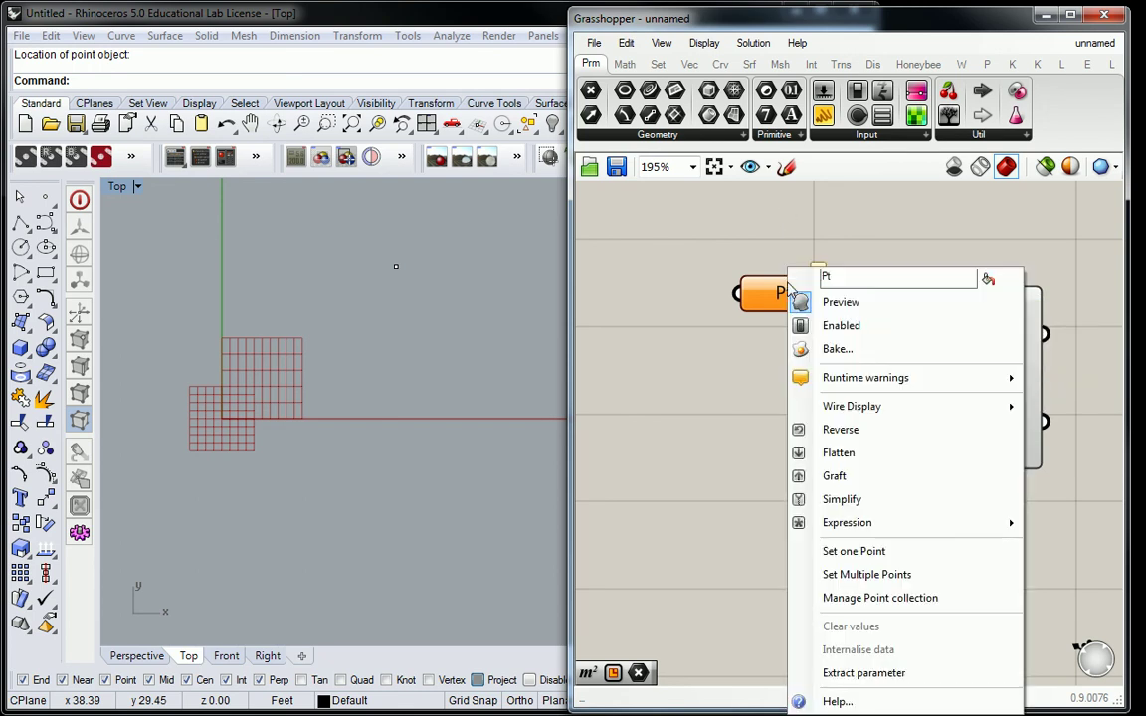
pyautogui.click(854, 551)
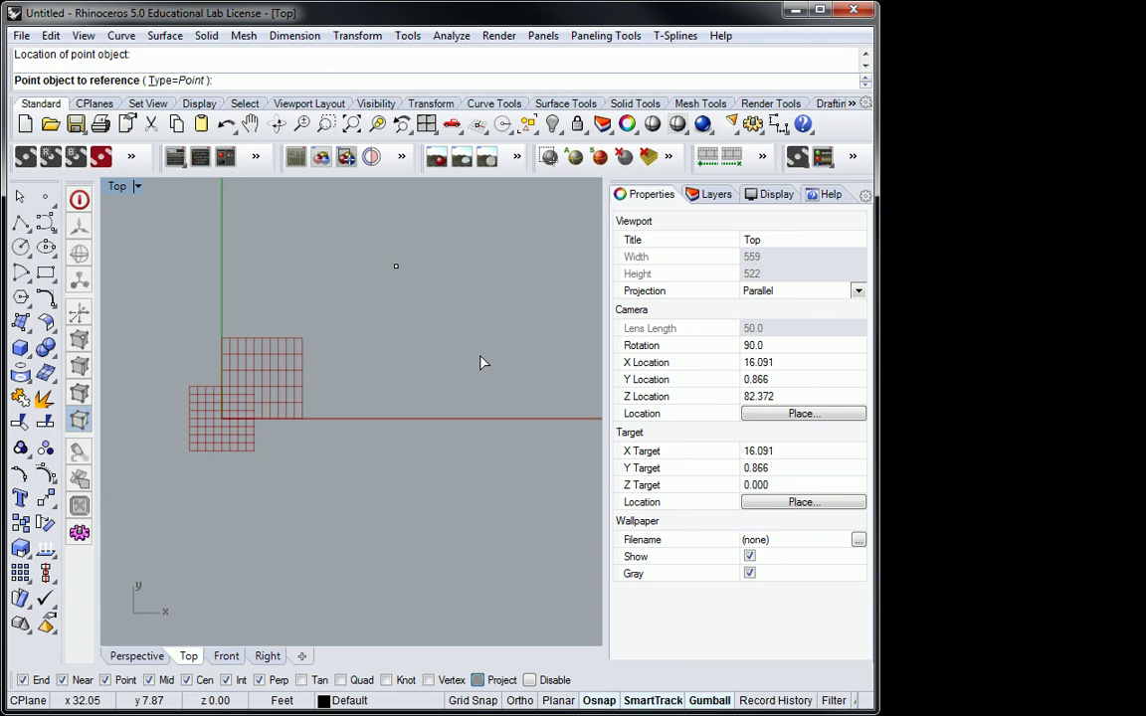
pyautogui.click(396, 269)
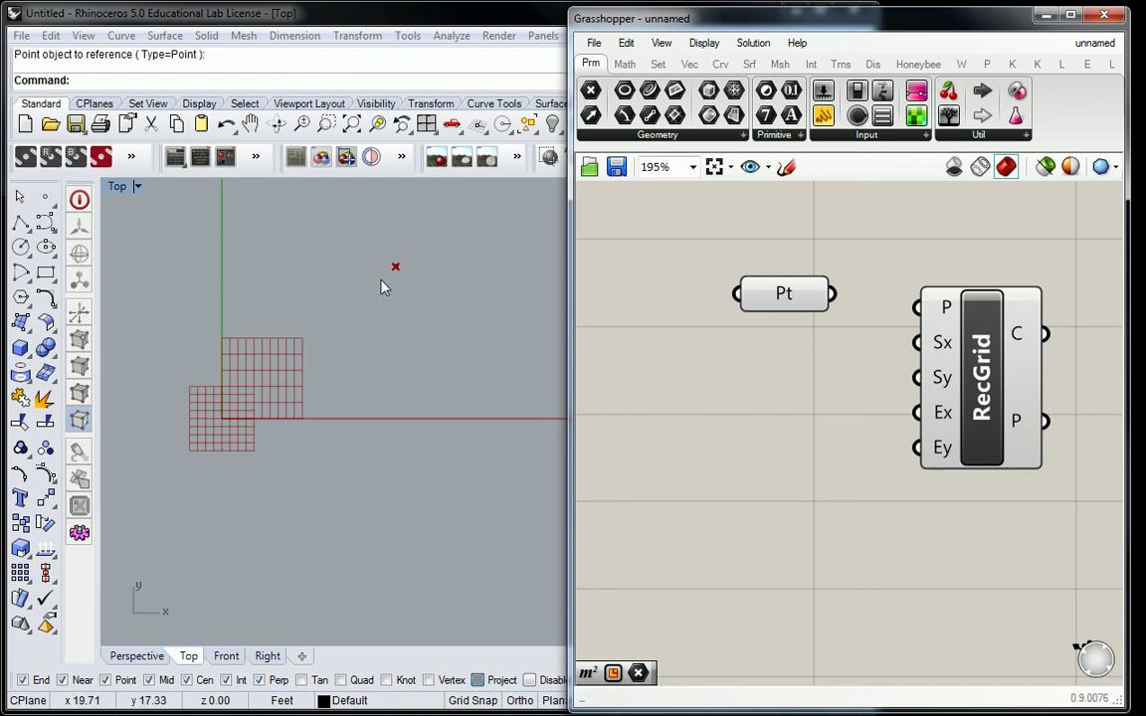
# - Check which previews in the Top viewport belong to the Point parameter and to the RecGrid component
pyautogui.click(782, 297)
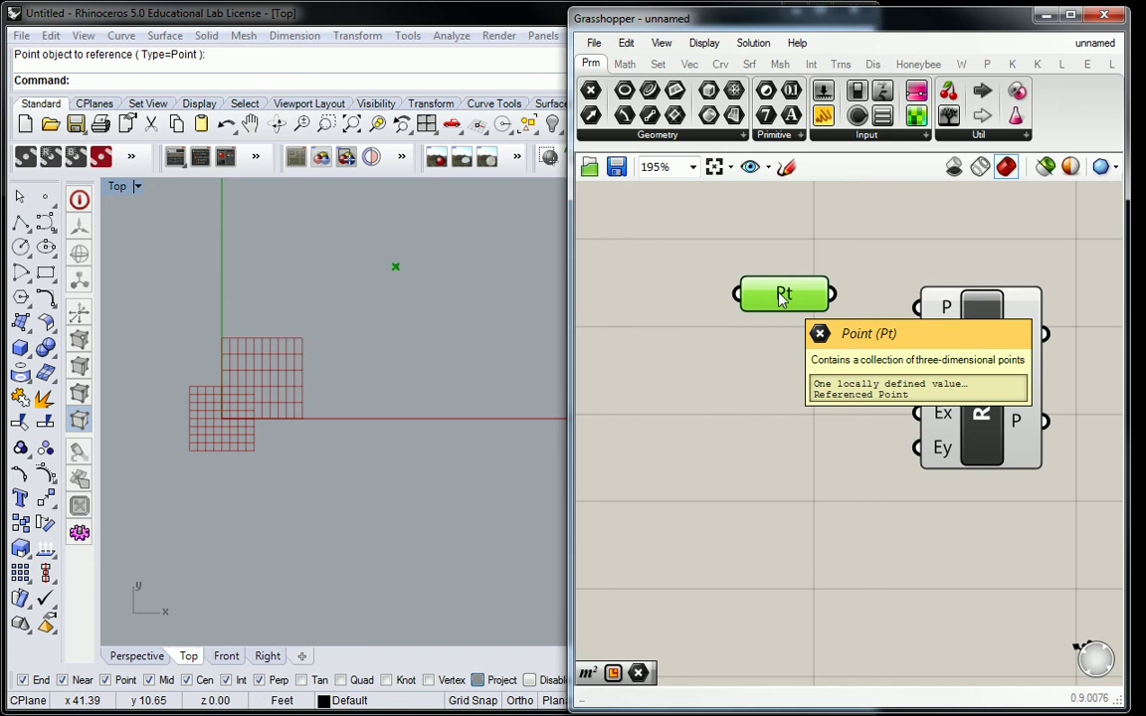
pyautogui.click(982, 353)
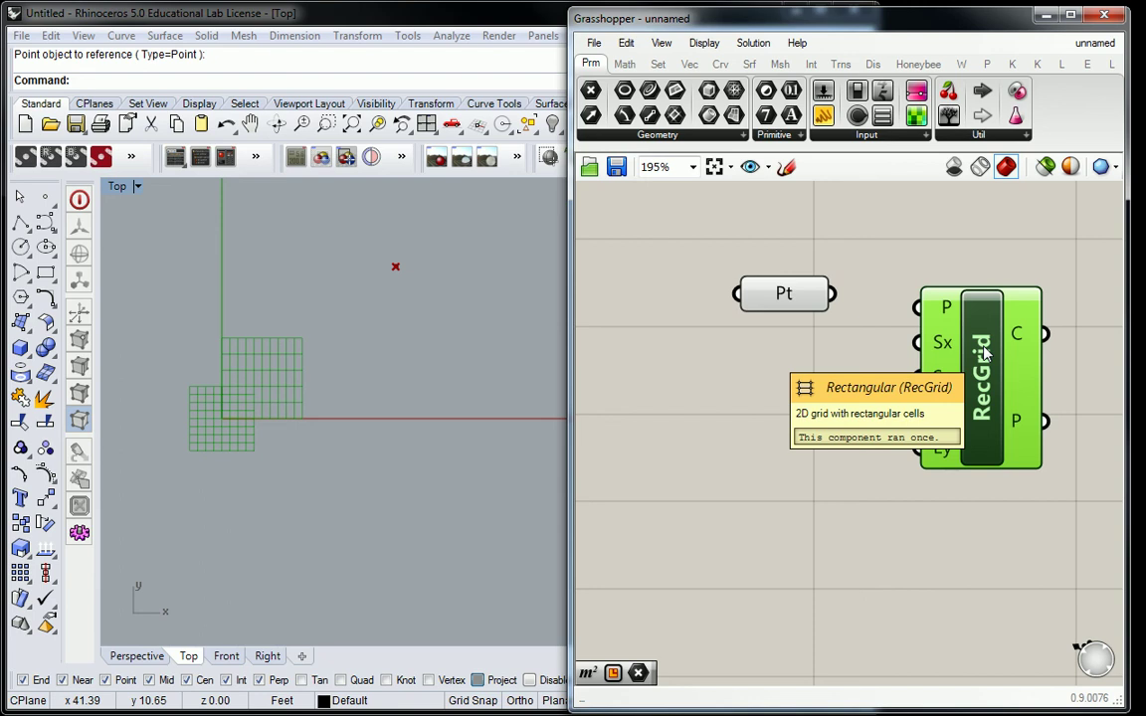
pyautogui.click(820, 238)
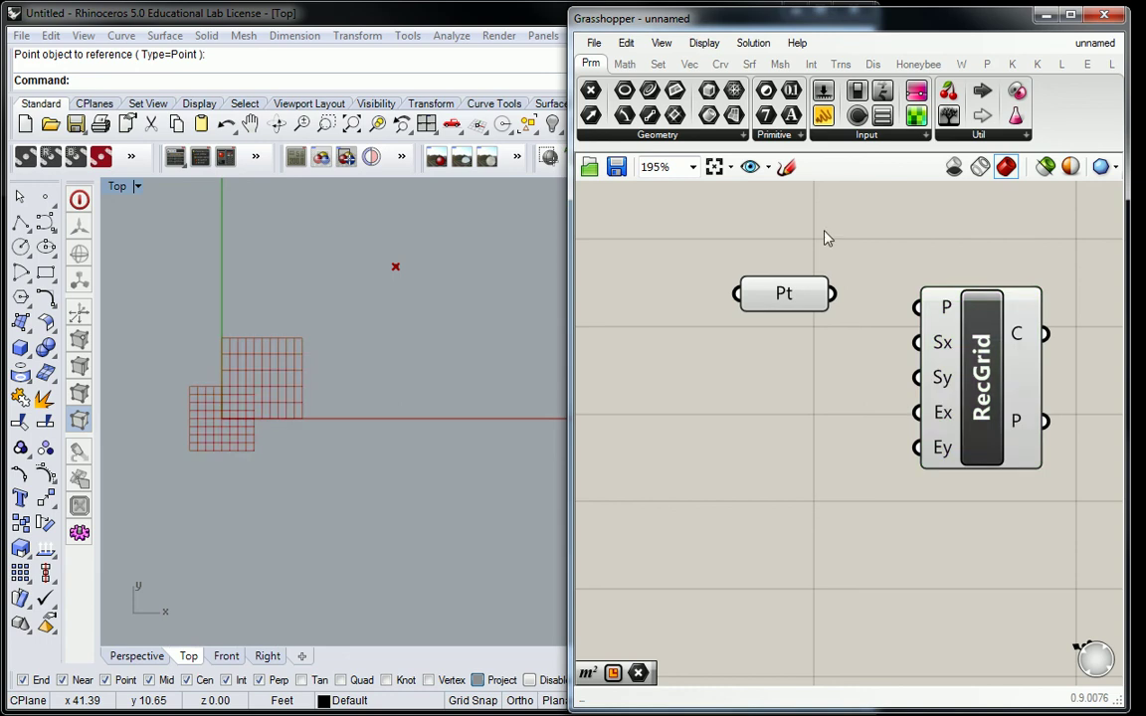
pyautogui.moveTo(797, 306)
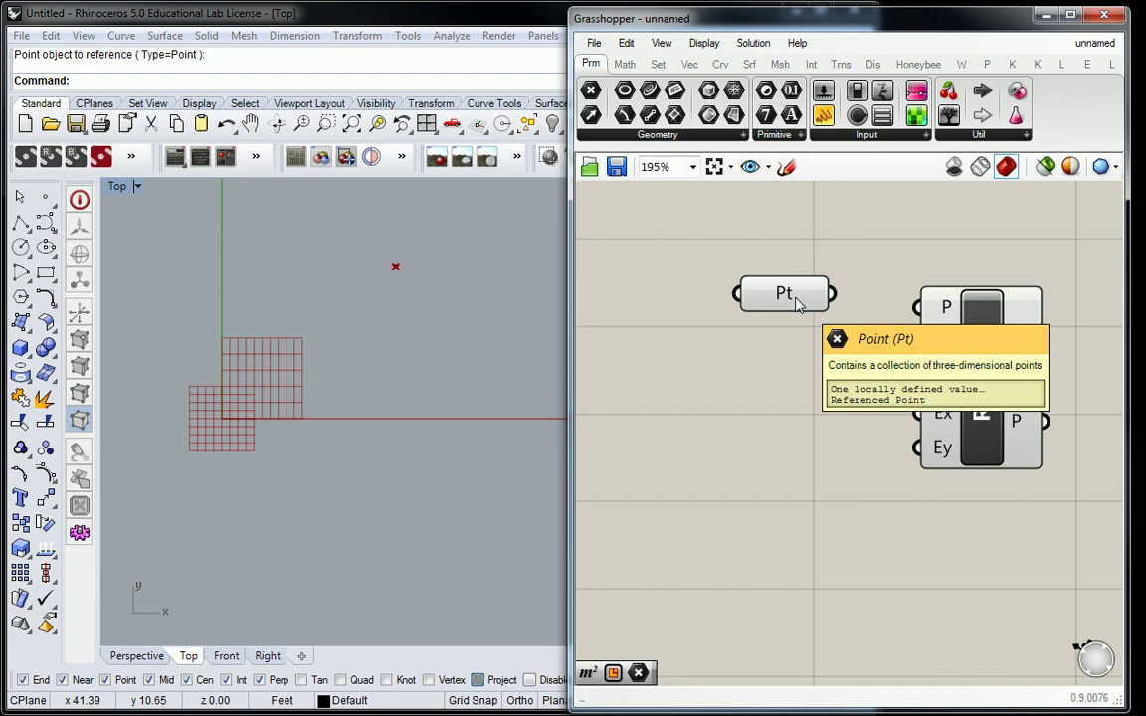
# - Connect the Point parameter's output to RecGrid's P input so the grid is based on the referenced point
pyautogui.moveTo(841, 306); pyautogui.dragTo(883, 225)
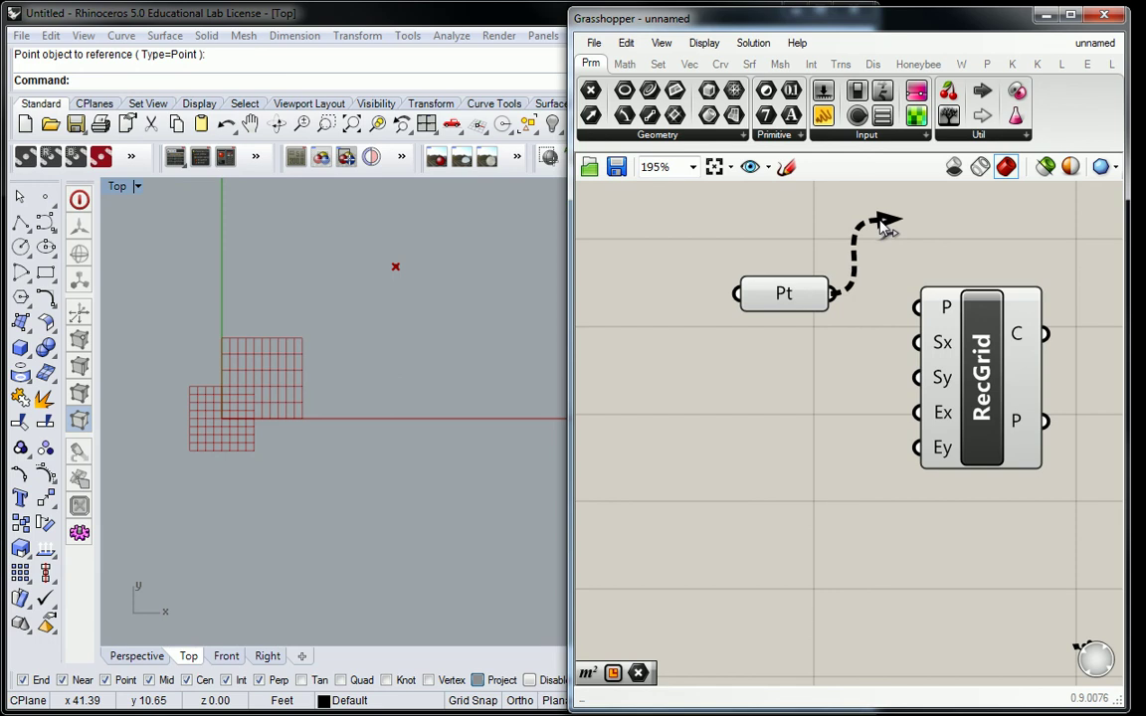
pyautogui.moveTo(885, 227); pyautogui.dragTo(913, 318)
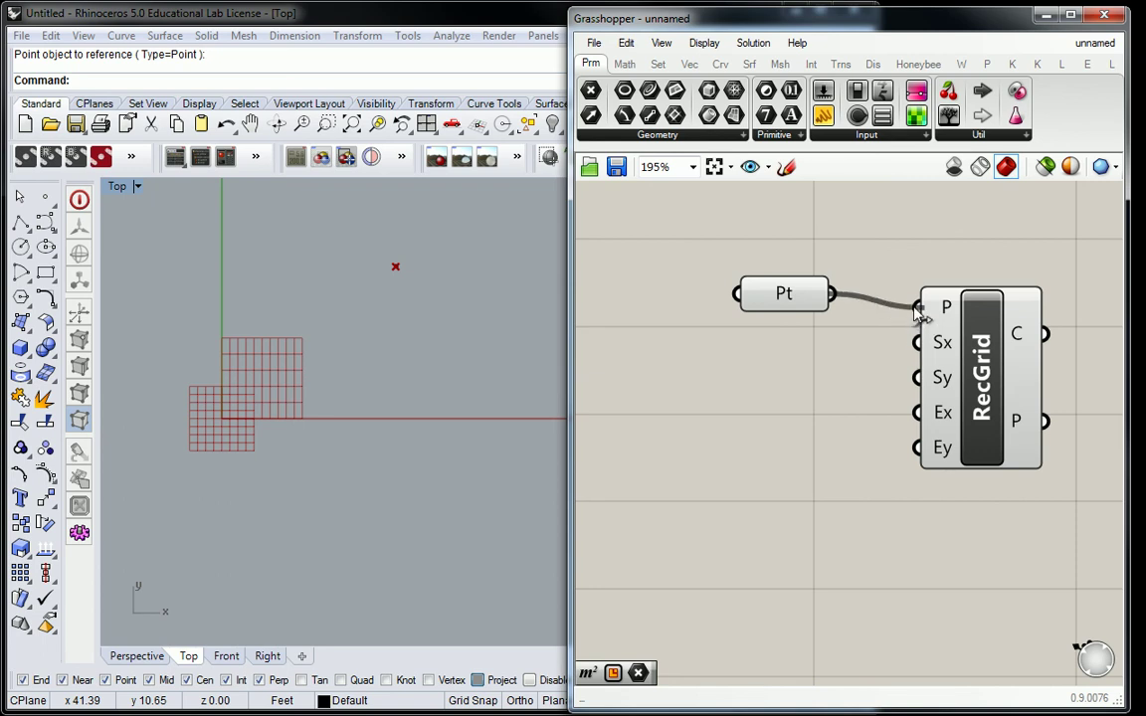
pyautogui.keyDown('ctrl'); pyautogui.moveTo(919, 312); pyautogui.dragTo(890, 213); pyautogui.keyUp('ctrl')
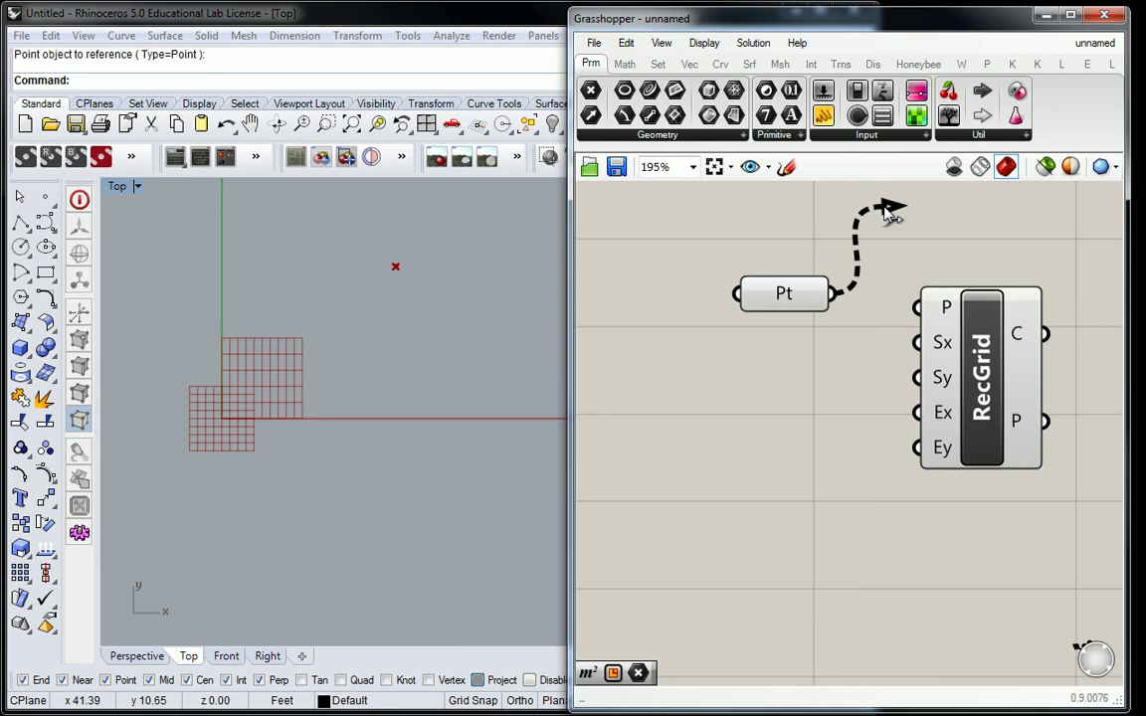
pyautogui.keyDown('ctrl'); pyautogui.moveTo(890, 213); pyautogui.dragTo(917, 307); pyautogui.keyUp('ctrl')
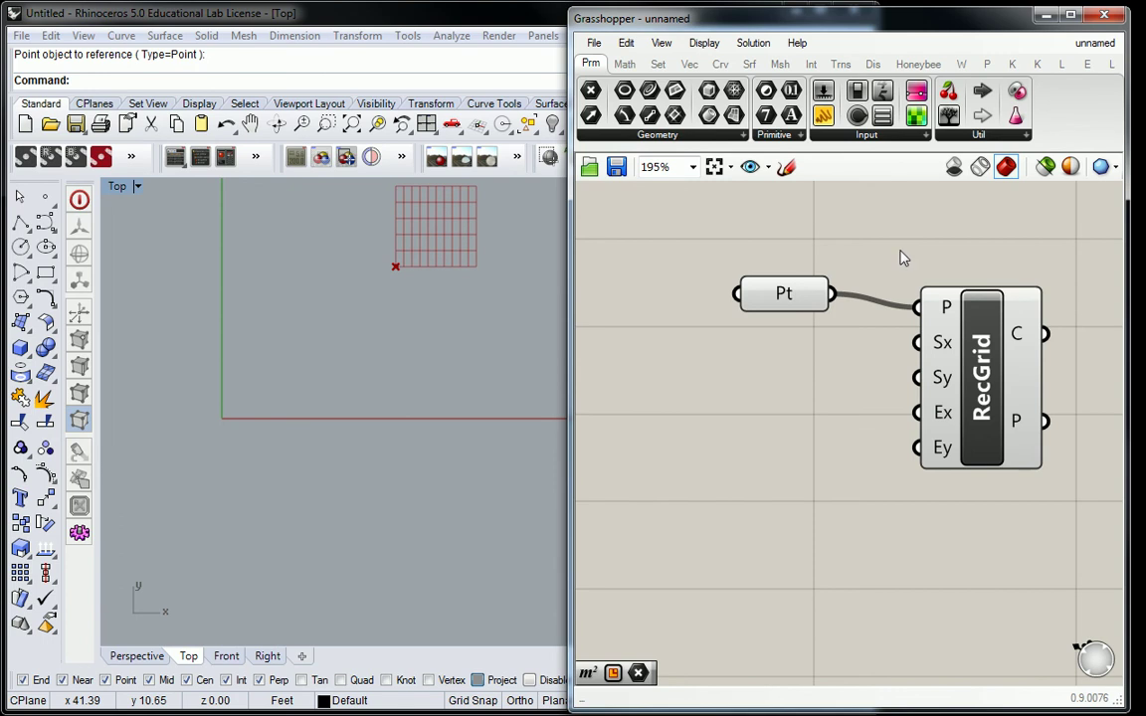
pyautogui.scroll(3, 337, 312)
pyautogui.moveTo(391, 306); pyautogui.dragTo(382, 321, button='right')
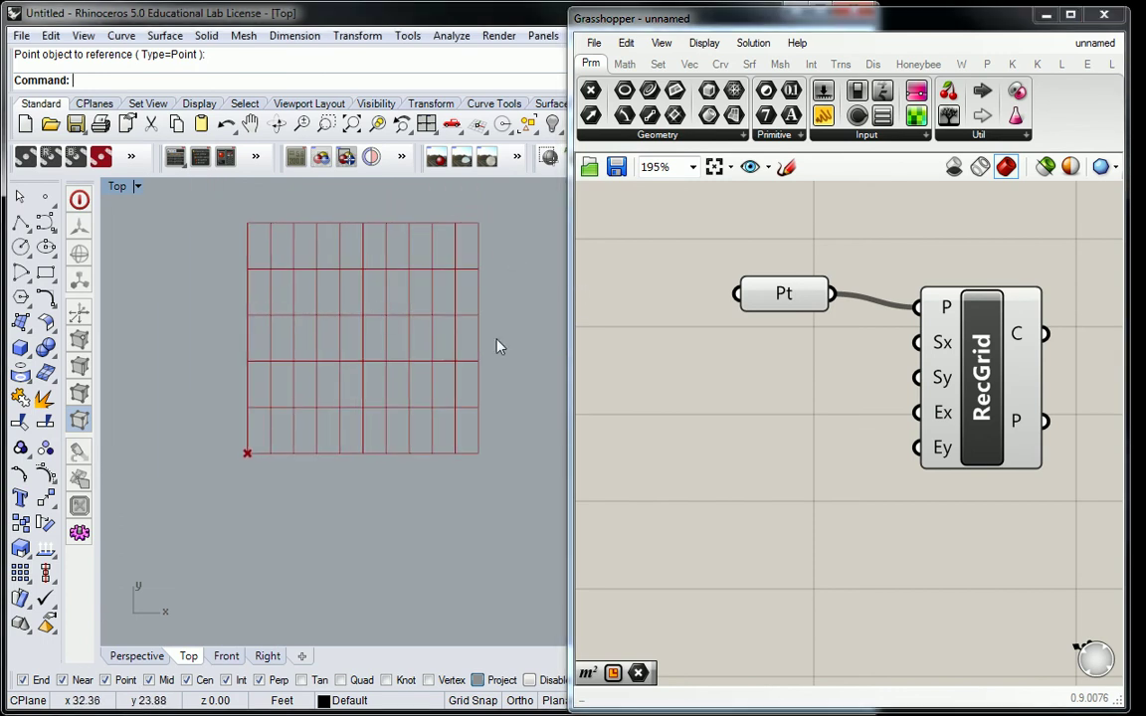